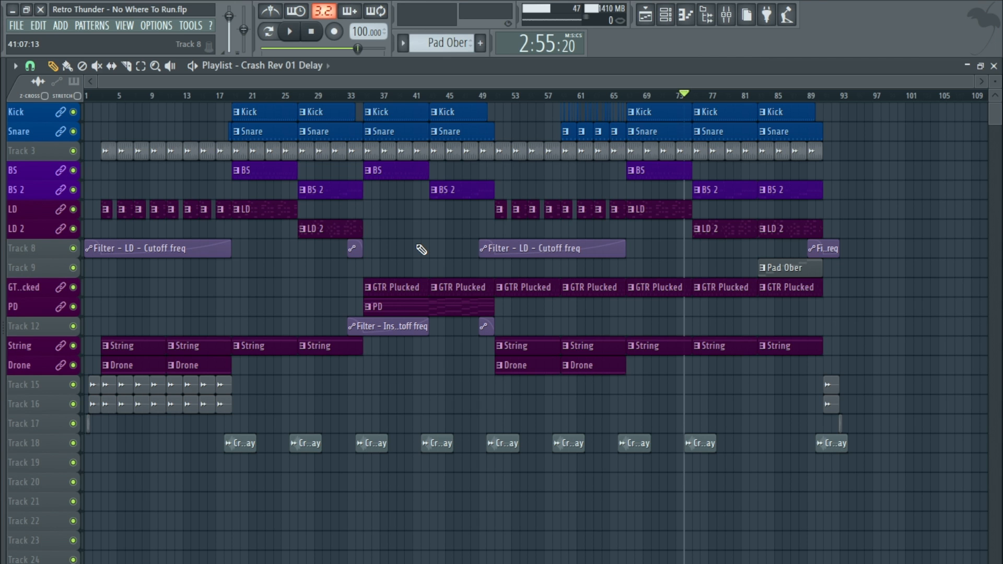
Add a Sampler channel to the project and load the USW 1 Drums Simmons Tom L 03 sample into it
{"action": "left_click", "coordinate": [61, 25]}
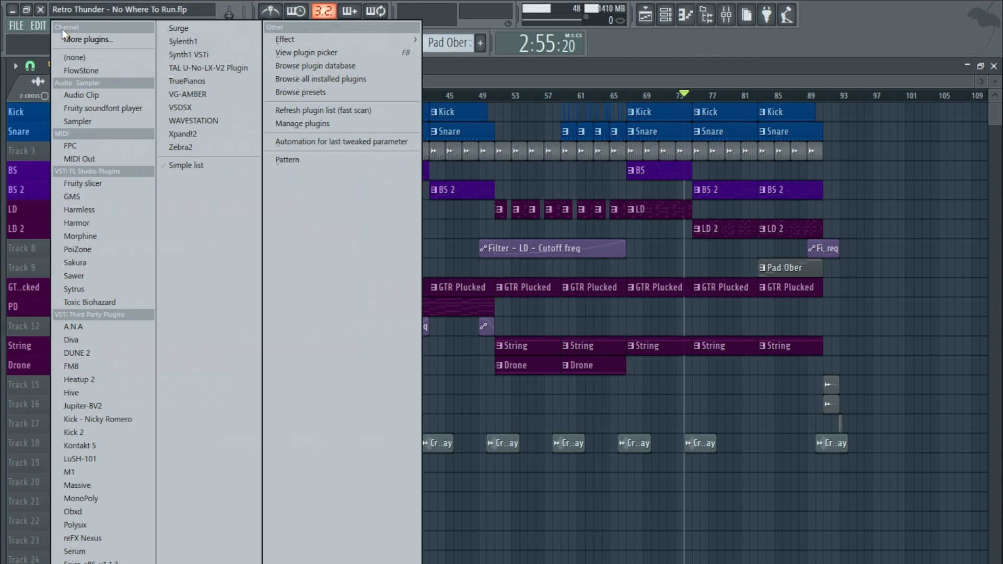
{"action": "left_click", "coordinate": [88, 120]}
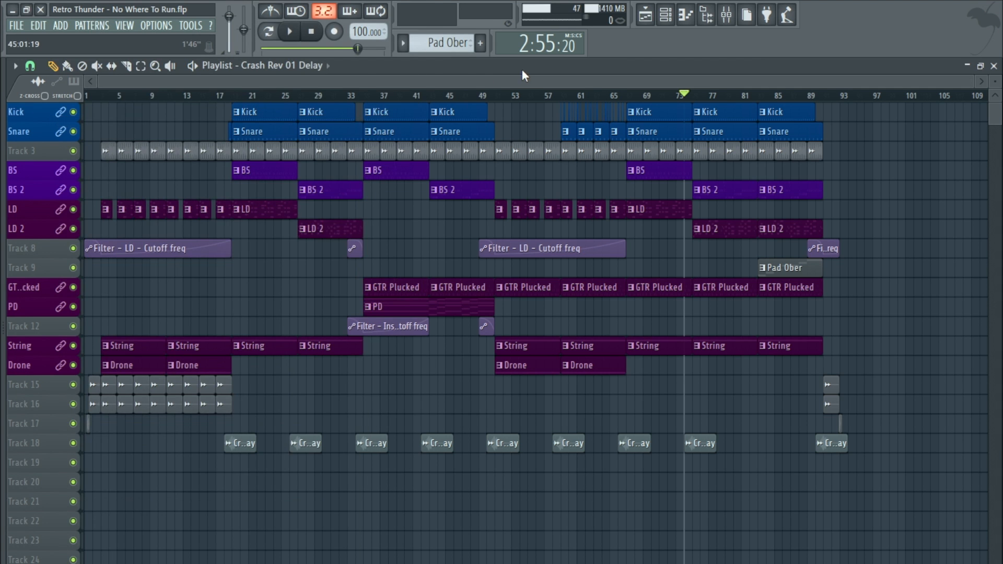
{"action": "key", "text": "F6"}
{"action": "left_click", "coordinate": [124, 435]}
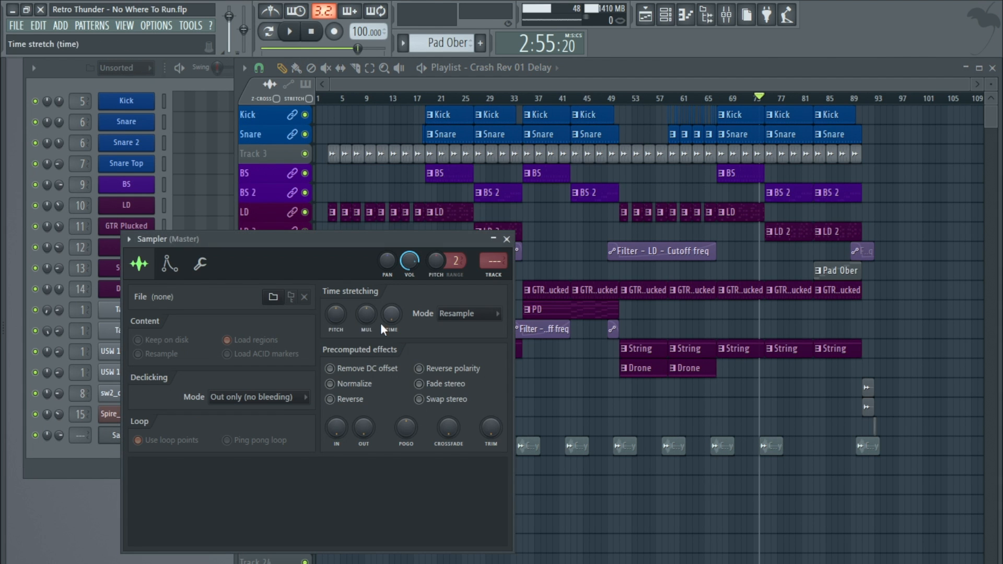
{"action": "left_click_drag", "start_coordinate": [309, 236], "coordinate": [431, 181]}
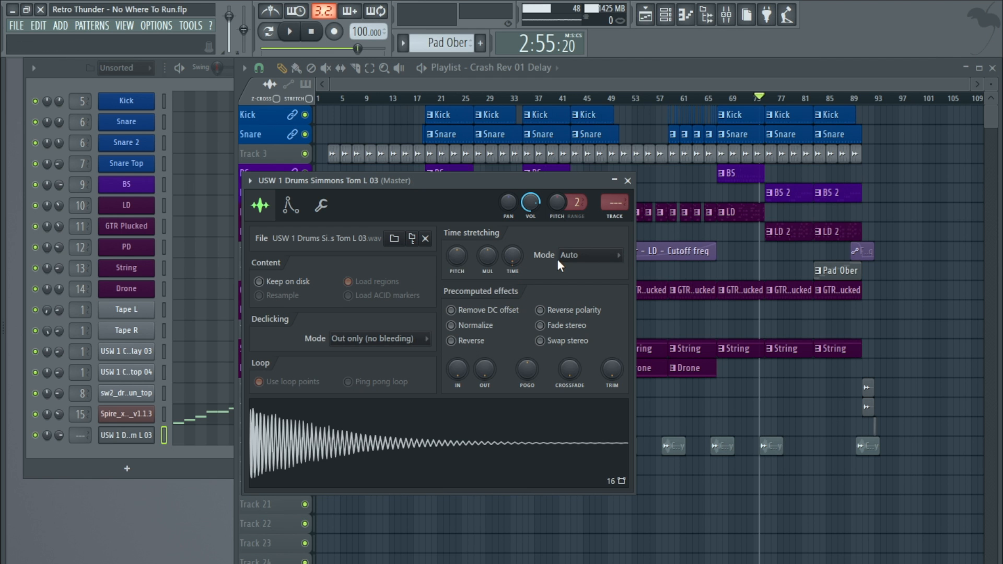
Mute the Spire channel and open the piano roll of the Simmons tom channel
{"action": "left_click", "coordinate": [34, 414]}
{"action": "right_click", "coordinate": [114, 435]}
{"action": "left_click", "coordinate": [176, 433]}
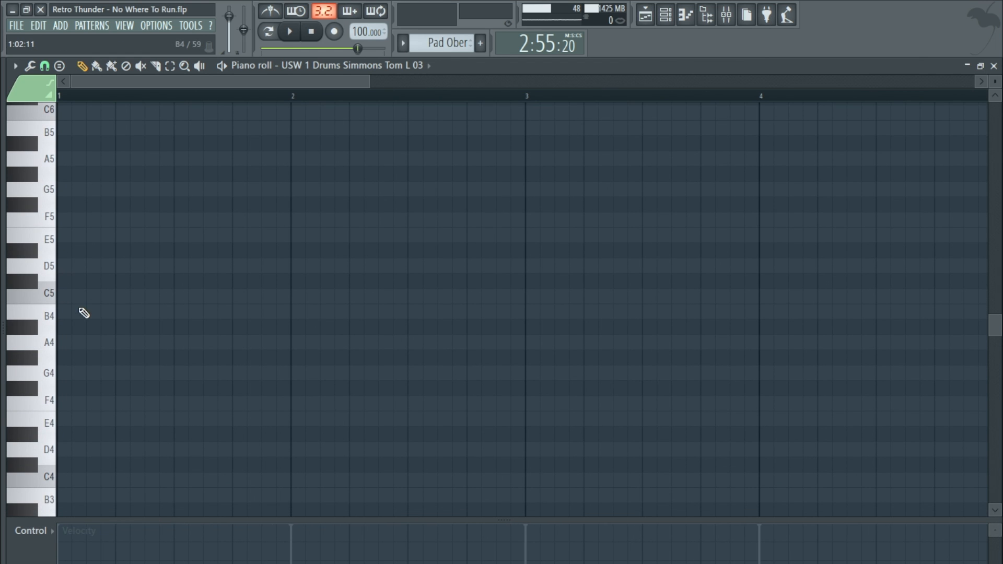
Draw tom notes over bars 1 and 2: two C5 notes, a chromatic rise from D5 to C6, and B5 and F#5
{"action": "left_click", "coordinate": [69, 298]}
{"action": "left_click", "coordinate": [112, 298]}
{"action": "left_click", "coordinate": [156, 267]}
{"action": "left_click", "coordinate": [185, 250]}
{"action": "left_click", "coordinate": [215, 235]}
{"action": "left_click", "coordinate": [244, 220]}
{"action": "left_click", "coordinate": [273, 204]}
{"action": "left_click", "coordinate": [302, 188]}
{"action": "left_click", "coordinate": [331, 174]}
{"action": "left_click", "coordinate": [361, 158]}
{"action": "left_click", "coordinate": [390, 143]}
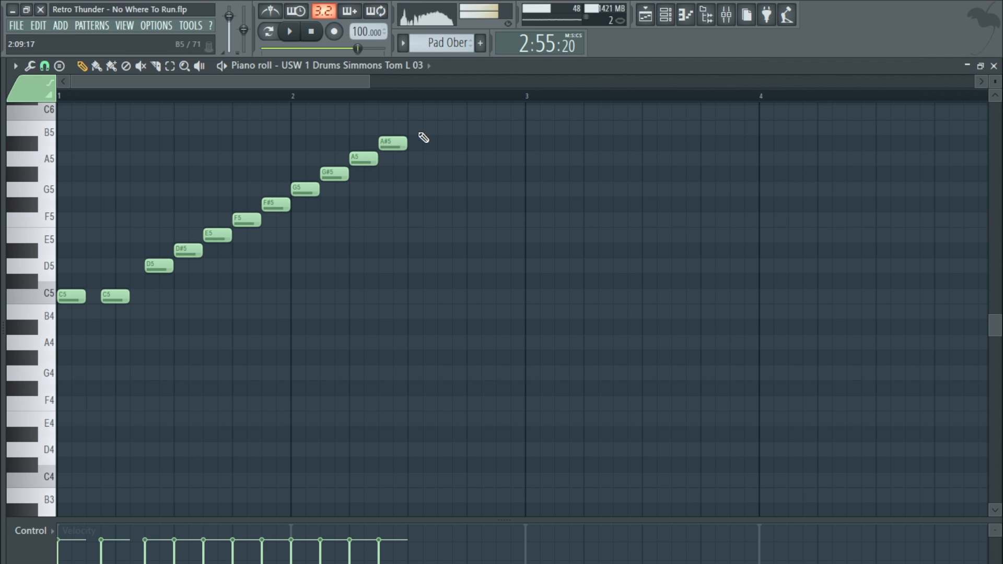
{"action": "left_click", "coordinate": [419, 128]}
{"action": "left_click", "coordinate": [450, 112]}
{"action": "left_click", "coordinate": [478, 129]}
{"action": "left_click", "coordinate": [507, 205]}
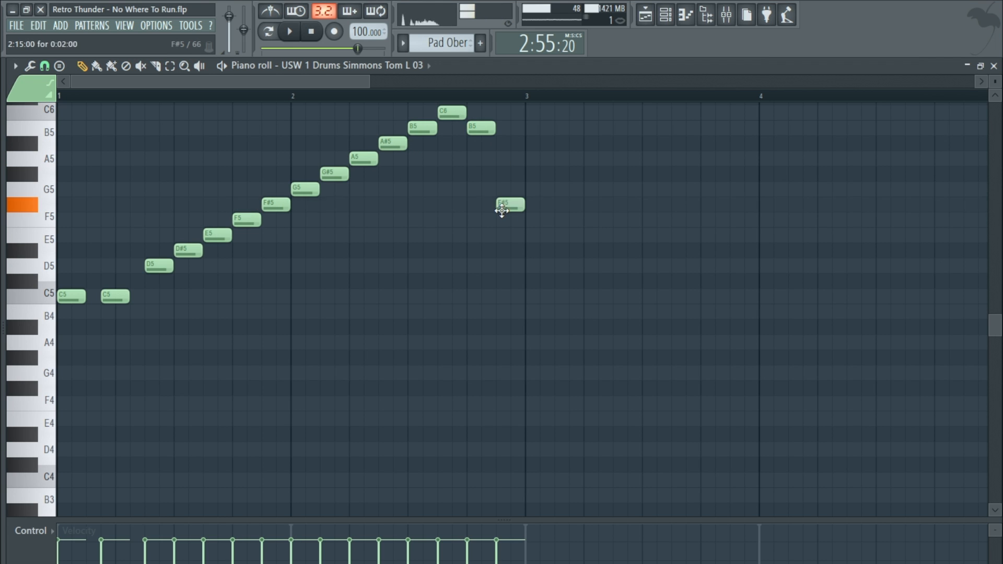
Close the piano roll and play the tom notes briefly in pattern mode
{"action": "left_click", "coordinate": [993, 66]}
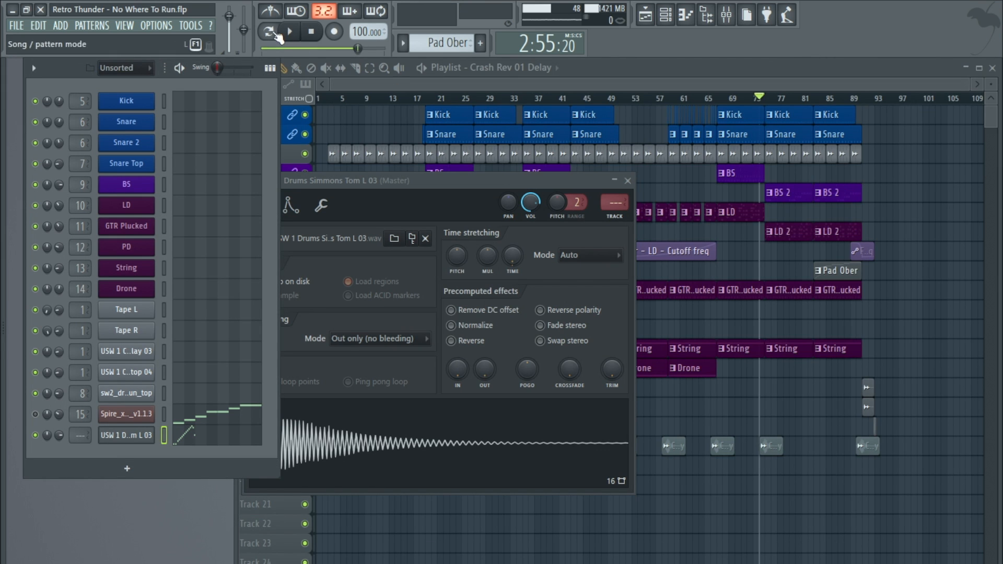
{"action": "left_click", "coordinate": [290, 31]}
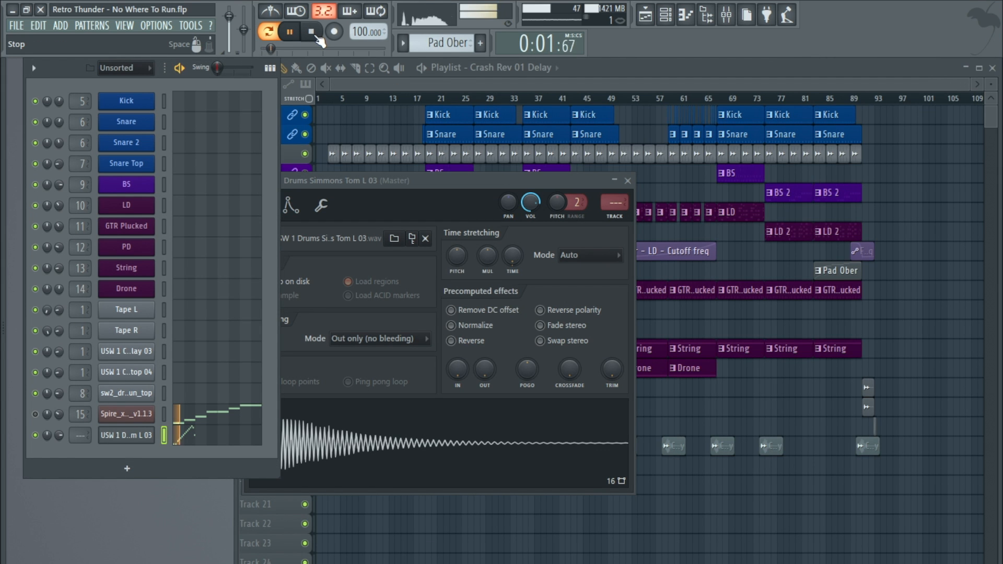
{"action": "left_click", "coordinate": [313, 33]}
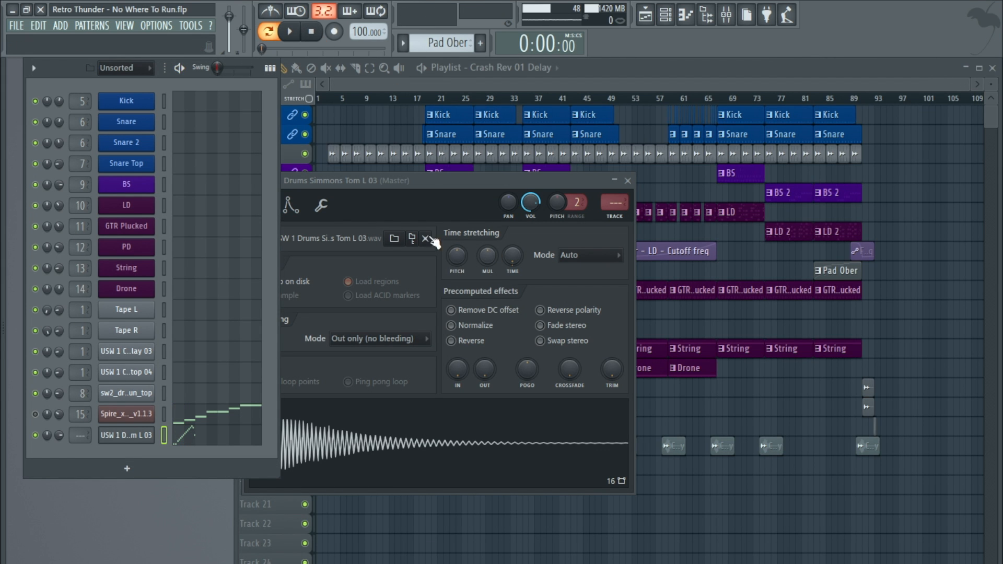
Set the tom sampler's time-stretching mode to Resample and play the pattern to hear the change
{"action": "left_click", "coordinate": [429, 189]}
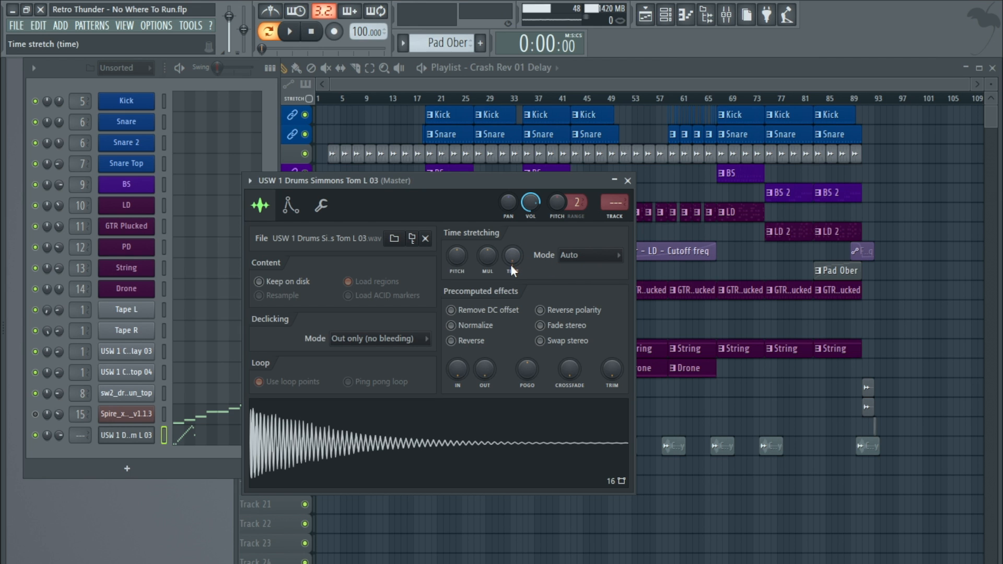
{"action": "left_click_drag", "start_coordinate": [512, 266], "coordinate": [511, 266]}
{"action": "left_click", "coordinate": [575, 255]}
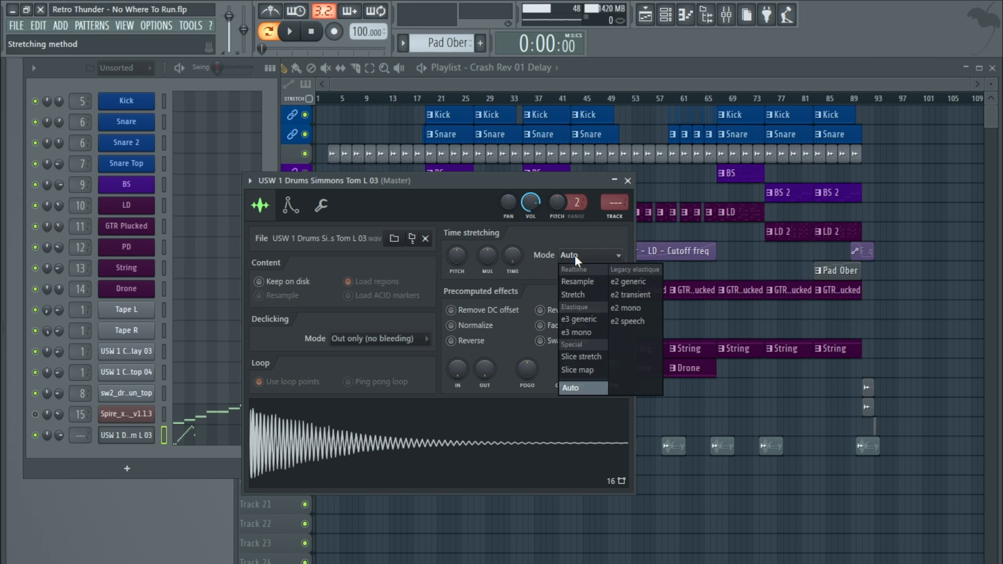
{"action": "left_click", "coordinate": [578, 283]}
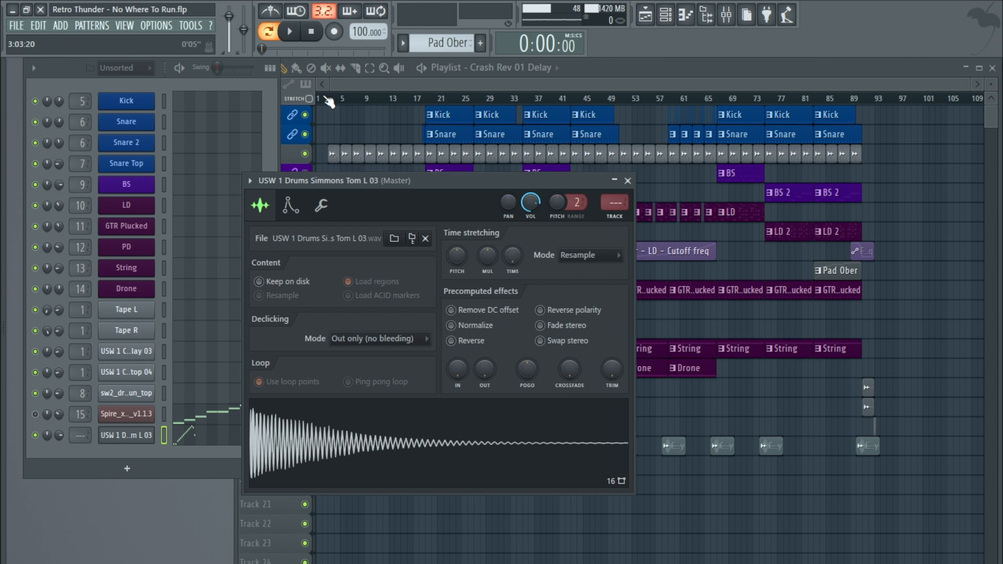
{"action": "left_click", "coordinate": [289, 32]}
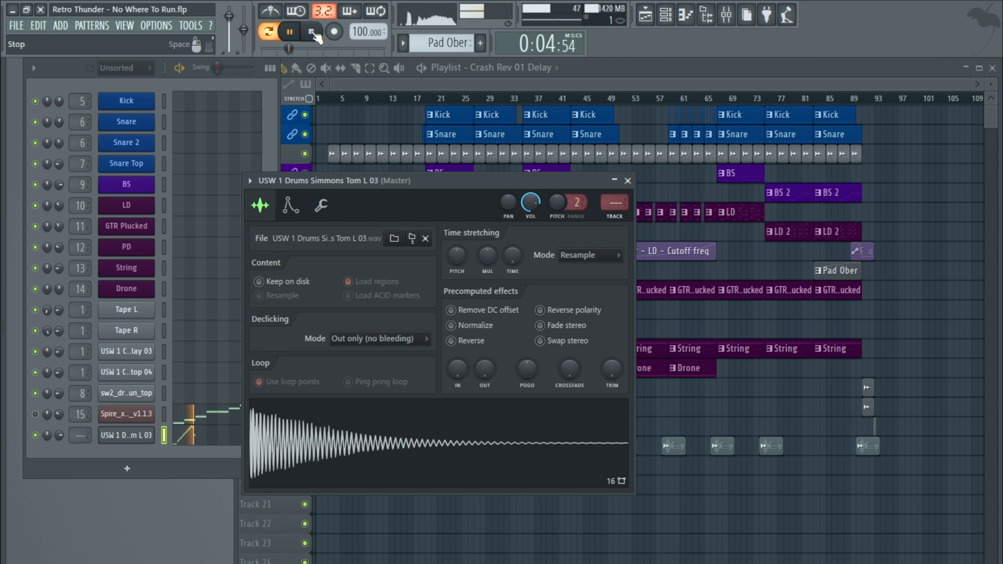
{"action": "left_click", "coordinate": [312, 32]}
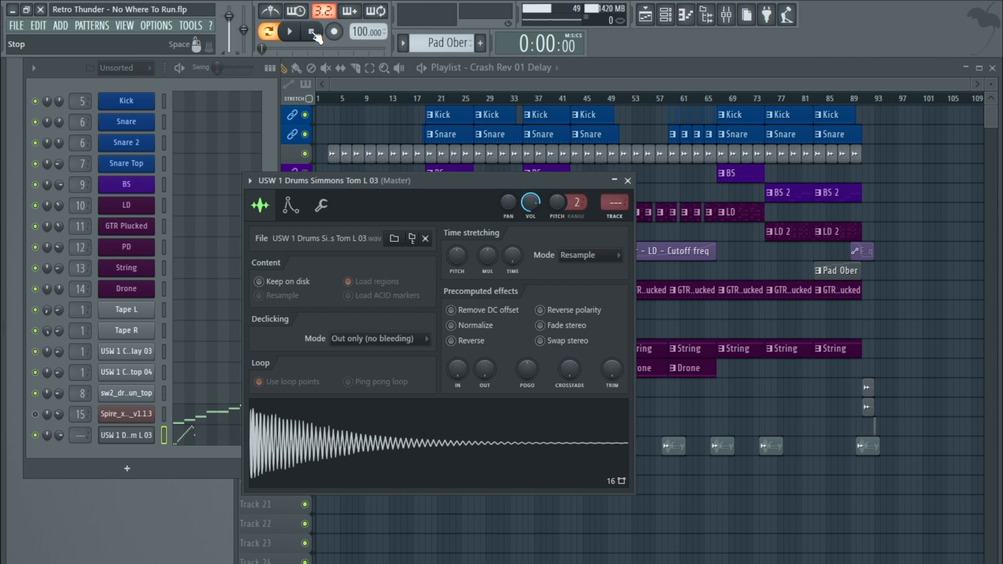
Close the sampler window, maximize the playlist and play the LD pattern on its own
{"action": "left_click", "coordinate": [628, 180]}
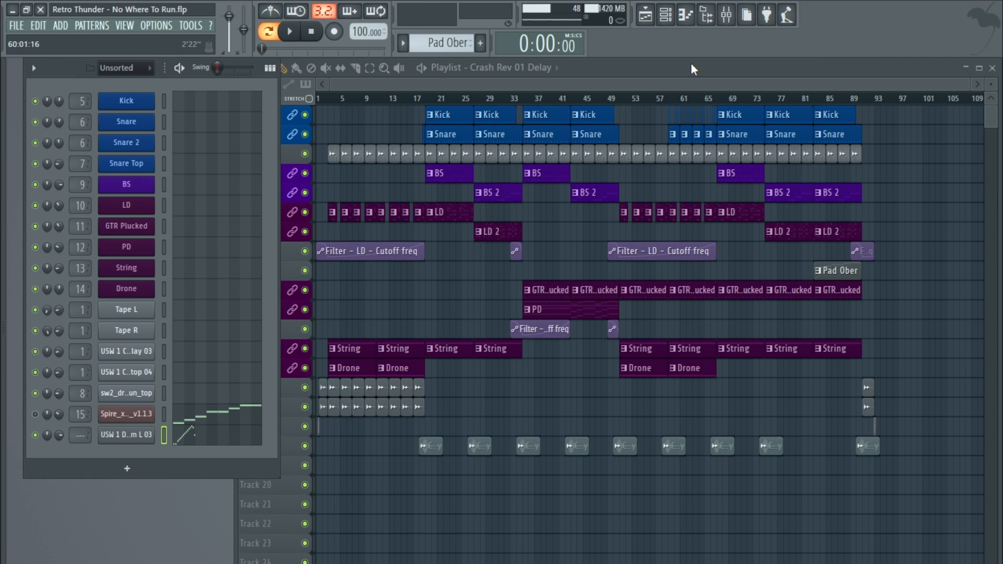
{"action": "double_click", "coordinate": [692, 66]}
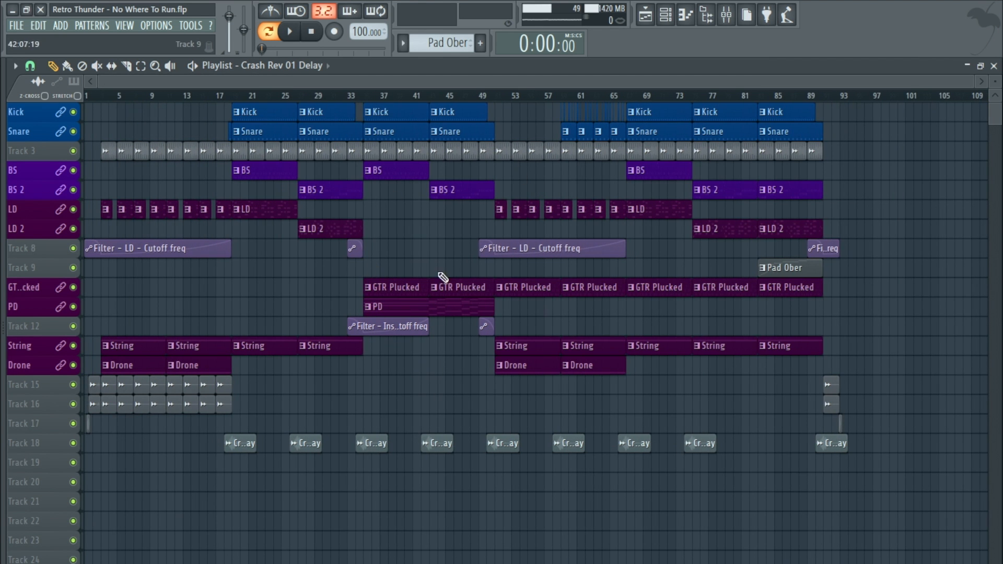
{"action": "left_click", "coordinate": [283, 213]}
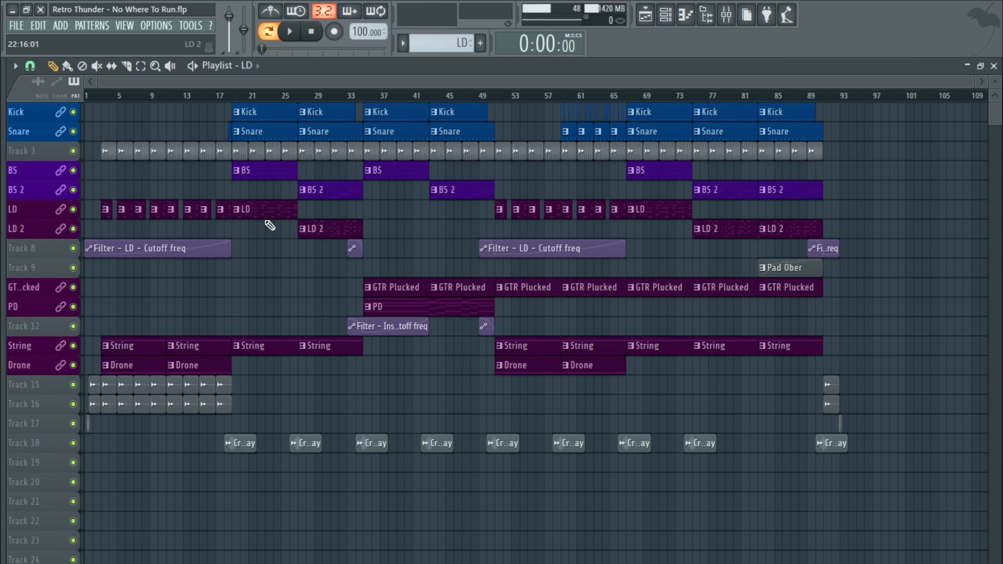
{"action": "left_click", "coordinate": [292, 34]}
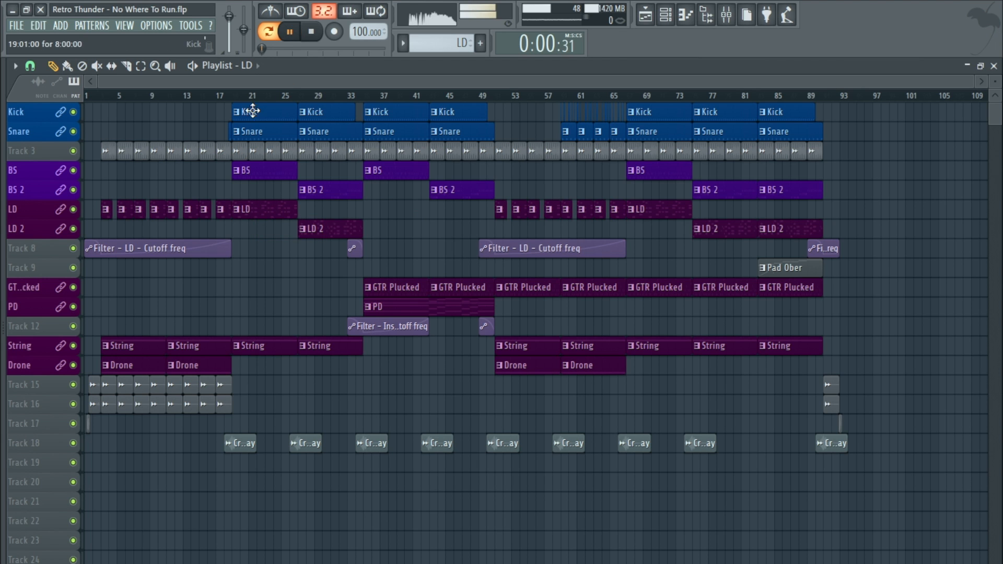
{"action": "left_click", "coordinate": [312, 33]}
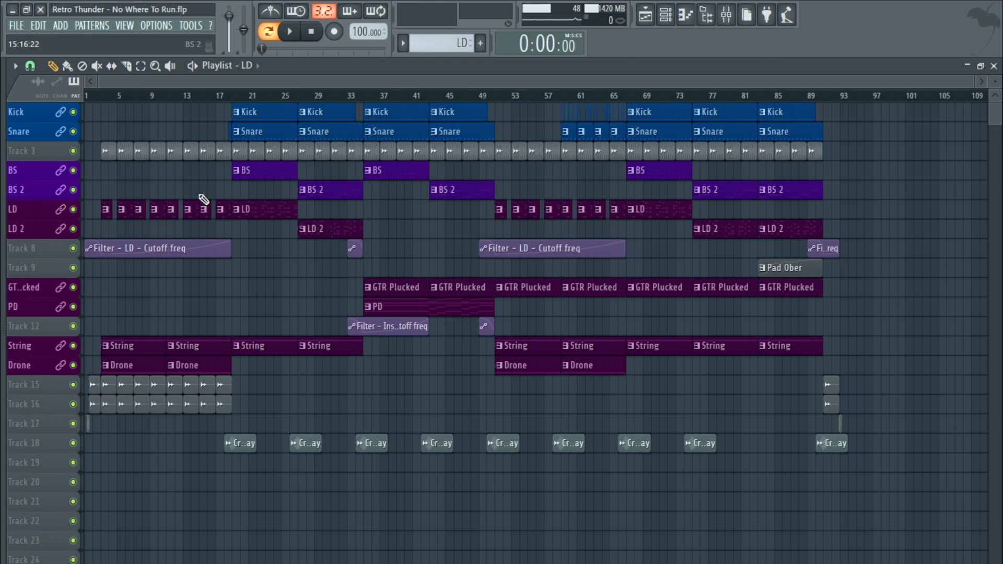
Switch to song mode and make a time selection over the empty bars 109 to 117 for looping
{"action": "key", "text": "ctrl+a"}
{"action": "key", "text": "ctrl+d"}
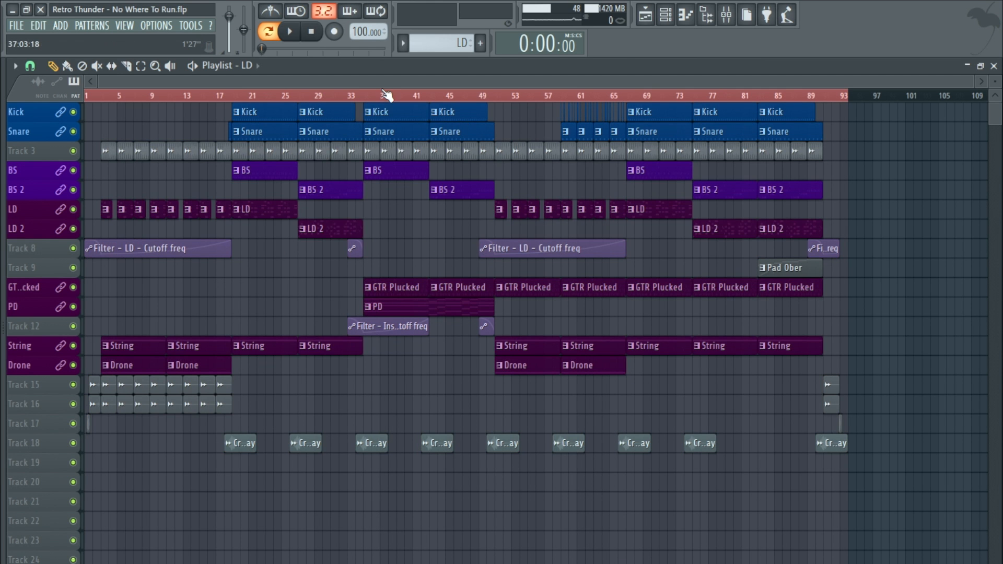
{"action": "left_click_drag", "start_coordinate": [387, 83], "coordinate": [734, 88]}
{"action": "left_click_drag", "start_coordinate": [619, 99], "coordinate": [680, 106]}
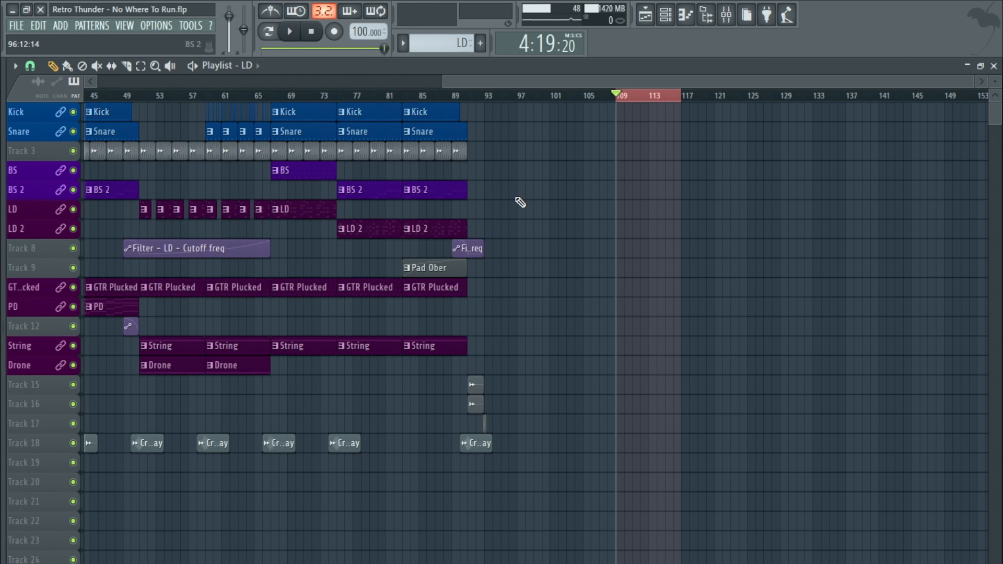
Place an LD clip at bar 109, mute Track 8's filter automation and play the selected section
{"action": "left_click", "coordinate": [300, 209]}
{"action": "left_click_drag", "start_coordinate": [626, 209], "coordinate": [646, 204]}
{"action": "left_click", "coordinate": [73, 248]}
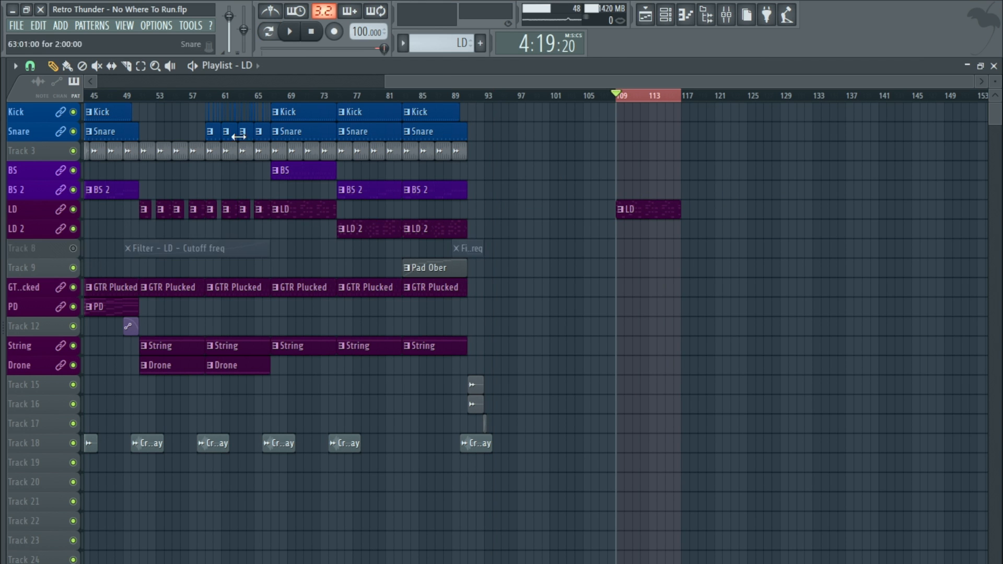
{"action": "left_click", "coordinate": [291, 33]}
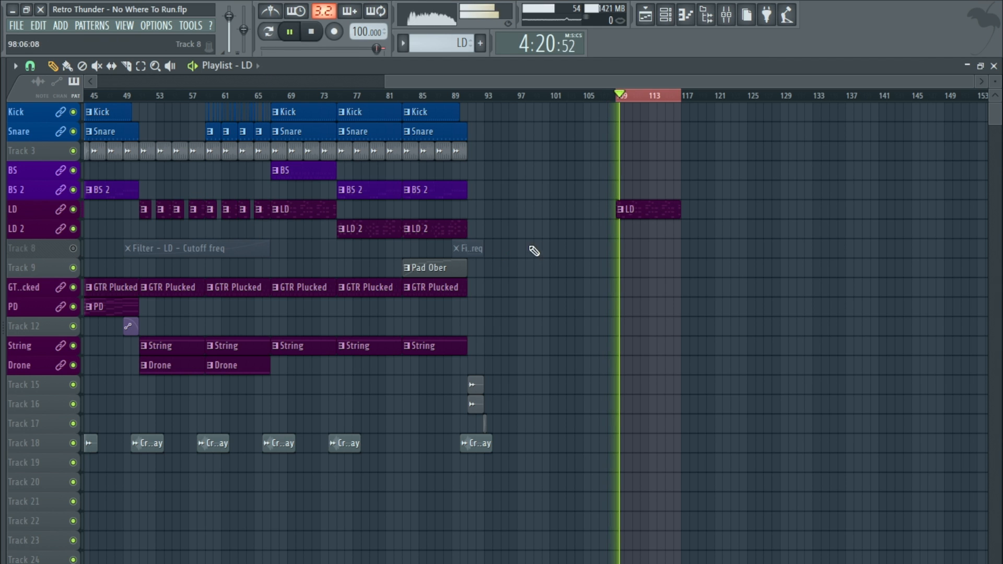
{"action": "key", "text": "space"}
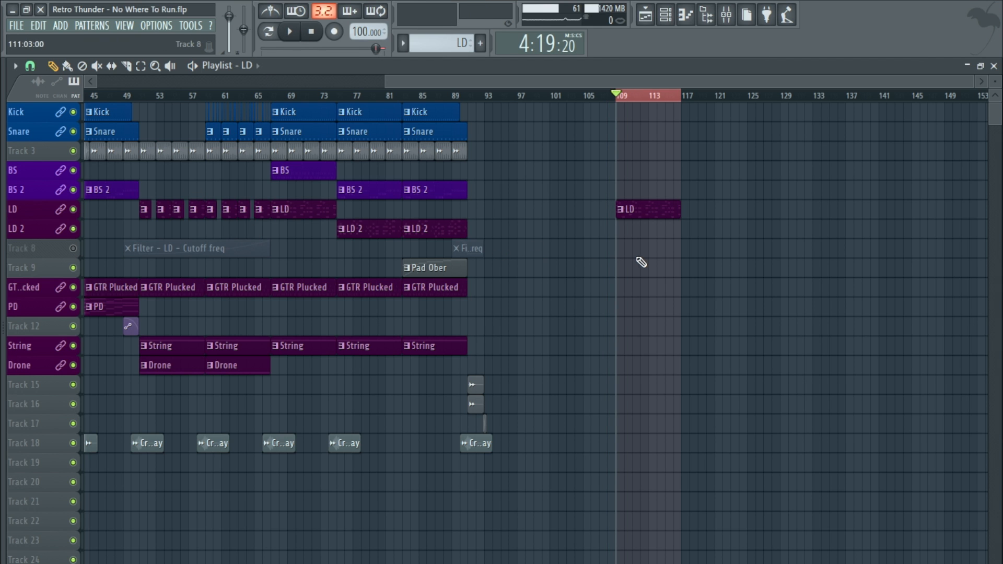
Replace the LD clip at bar 109 with a GTR Plucked clip and play the section
{"action": "left_click", "coordinate": [452, 287]}
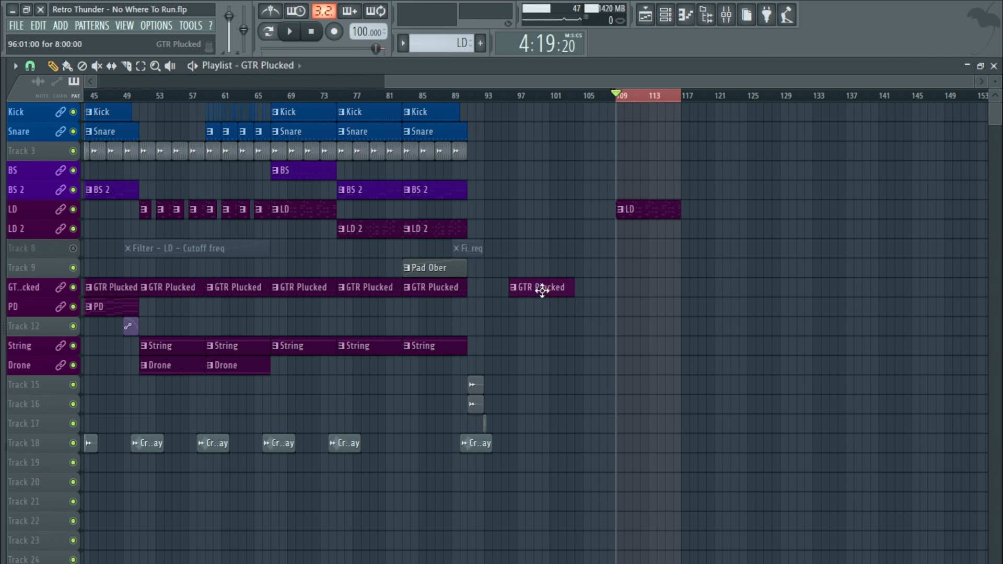
{"action": "left_click", "coordinate": [636, 286]}
{"action": "right_click", "coordinate": [648, 212]}
{"action": "key", "text": "space"}
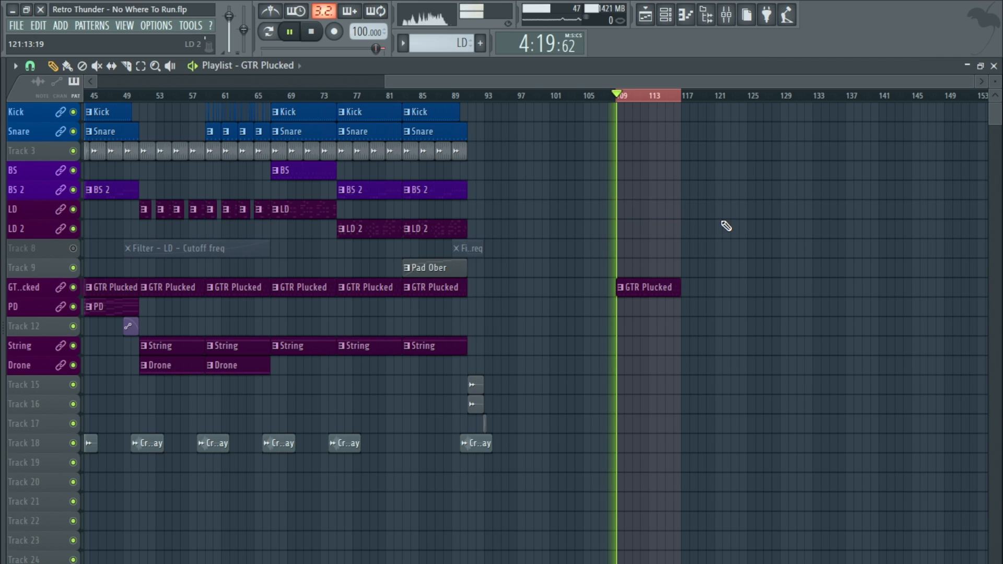
{"action": "key", "text": "space"}
Replace the GTR Plucked clip at bar 109 with a BS clip and play the section
{"action": "right_click", "coordinate": [663, 288]}
{"action": "left_click", "coordinate": [310, 172]}
{"action": "mouse_move", "coordinate": [634, 170]}
{"action": "left_mouse_down"}
{"action": "mouse_move", "coordinate": [667, 163]}
{"action": "mouse_move", "coordinate": [650, 161]}
{"action": "left_mouse_up"}
{"action": "key", "text": "space"}
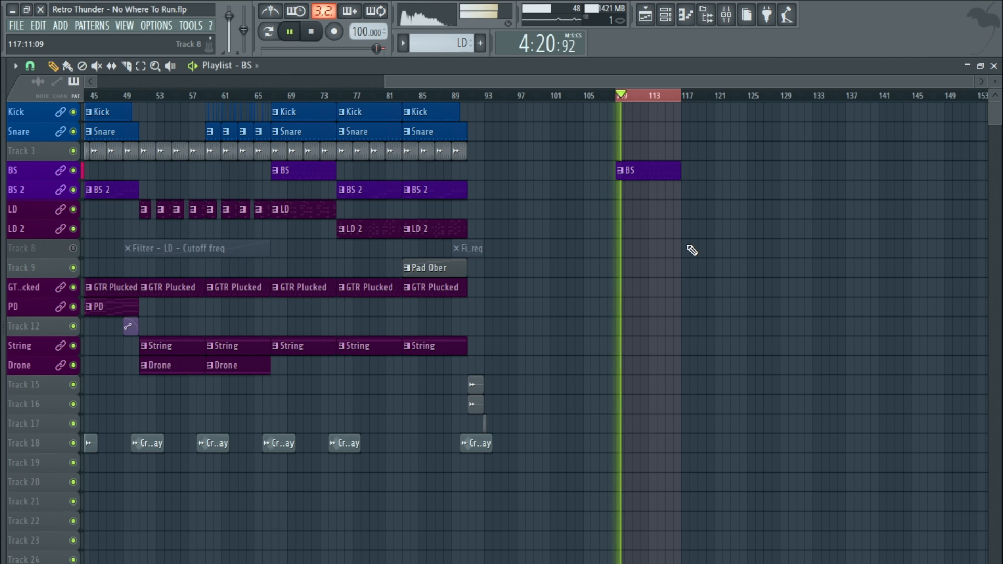
{"action": "key", "text": "space"}
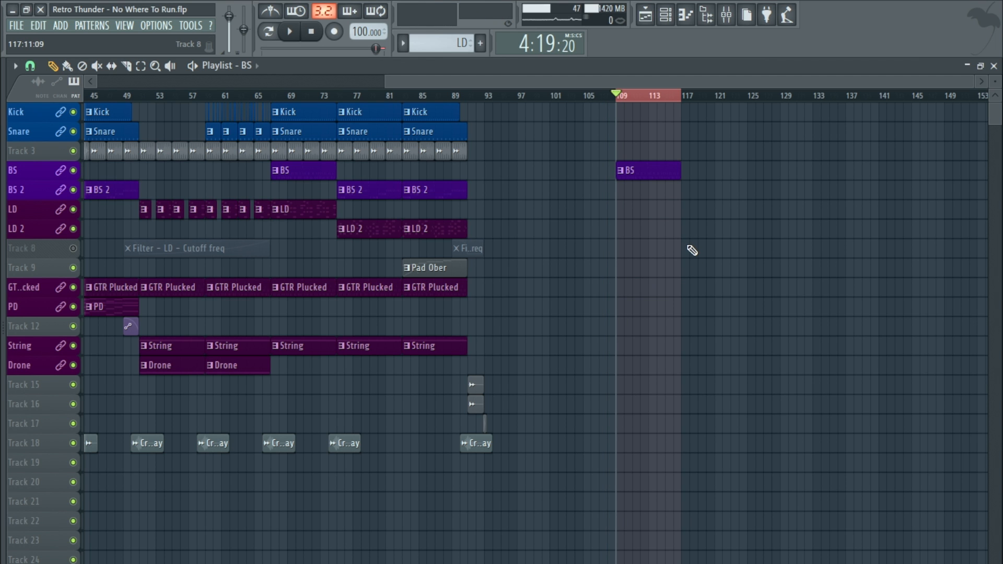
Delete the BS clip at bar 109 and copy the LD clip from bar 67 to that position
{"action": "scroll", "coordinate": [738, 246], "scroll_direction": "up", "scroll_amount": 2}
{"action": "scroll", "coordinate": [731, 239], "scroll_direction": "down", "scroll_amount": 2}
{"action": "scroll", "coordinate": [689, 235], "scroll_direction": "up", "scroll_amount": 2}
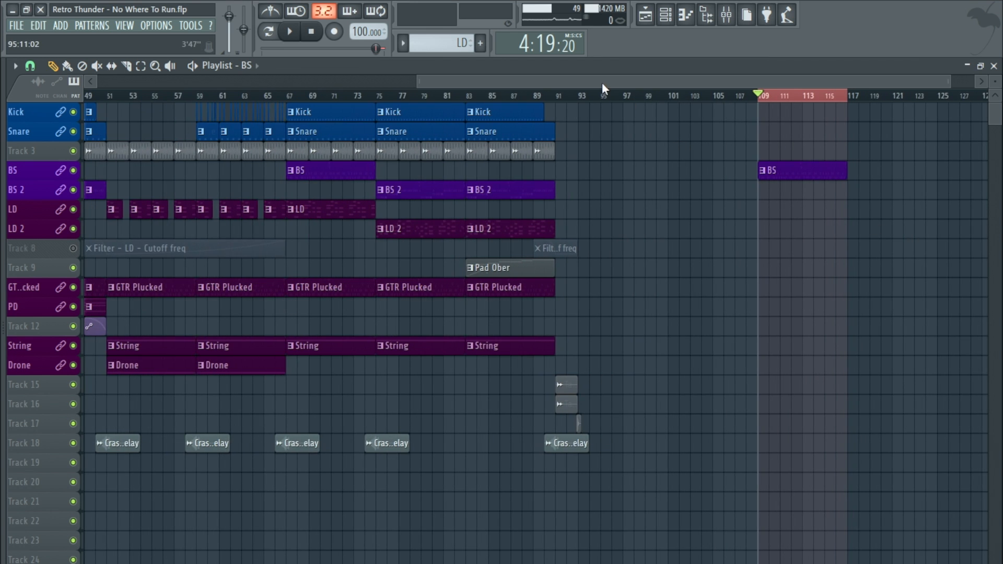
{"action": "left_click_drag", "start_coordinate": [602, 84], "coordinate": [692, 86]}
{"action": "right_click", "coordinate": [647, 173]}
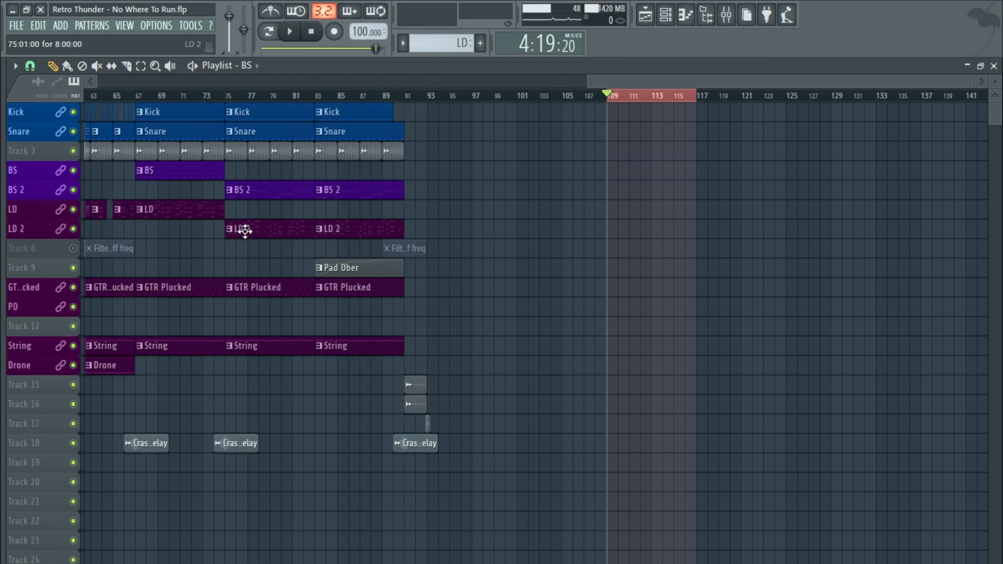
{"action": "left_click_drag", "start_coordinate": [168, 209], "coordinate": [636, 208], "text": "shift"}
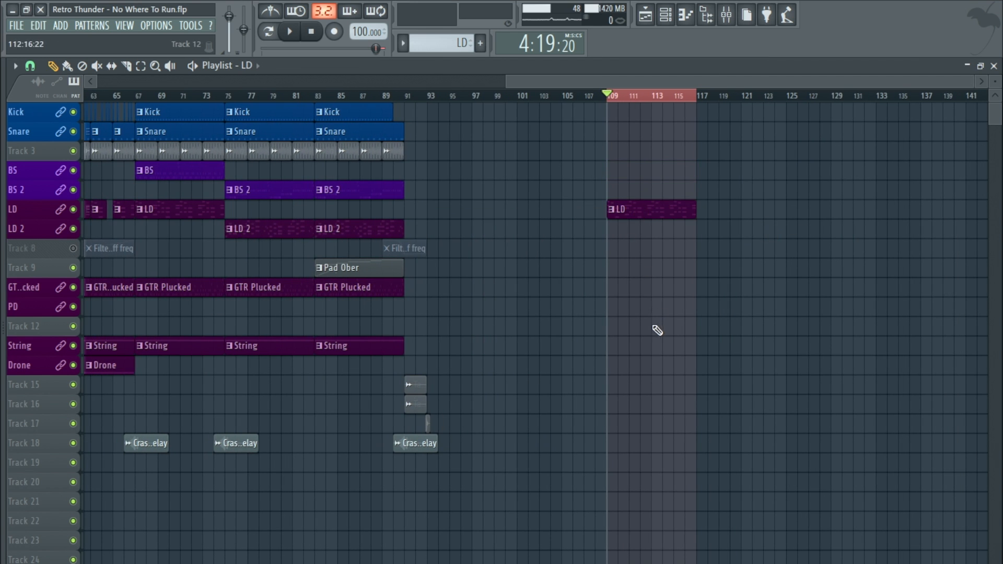
Copy the last Kick, Snare and Track 3 clips to bar 109 and play them together with the LD clip
{"action": "left_click_drag", "start_coordinate": [417, 151], "coordinate": [629, 116], "text": "ctrl"}
{"action": "key", "text": "space"}
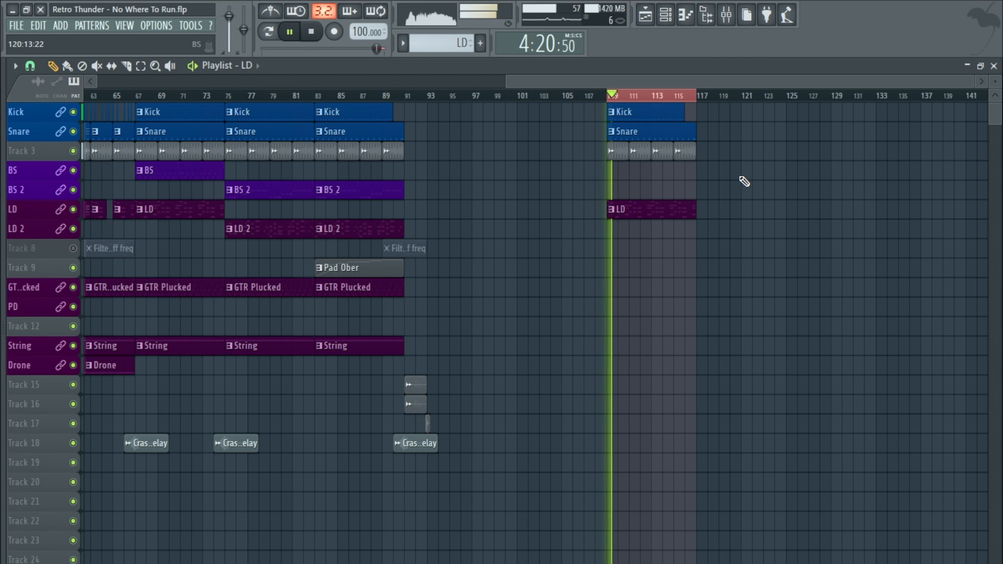
{"action": "key", "text": "space"}
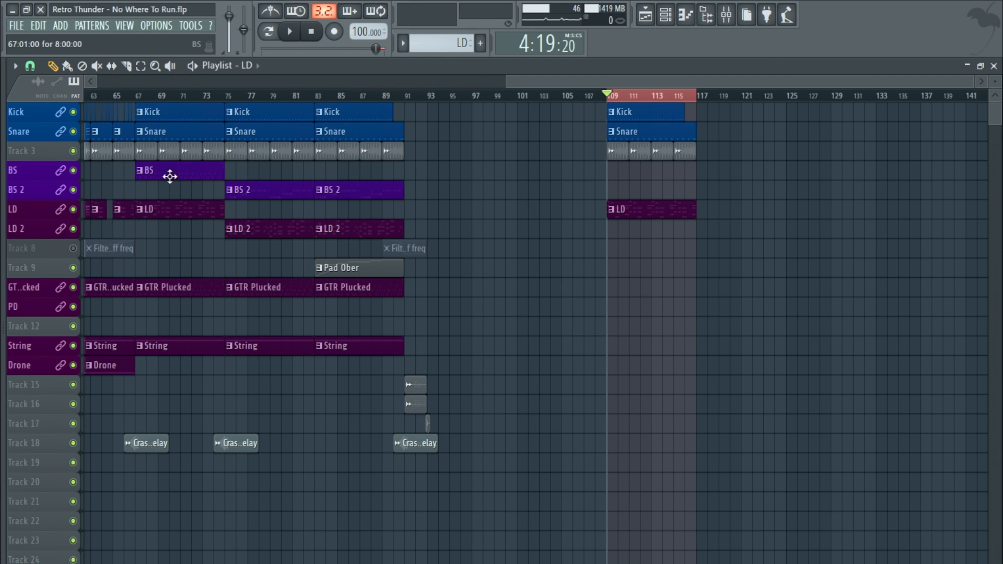
Copy the BS clip from bar 67 to bar 109 and play it with the drums and LD
{"action": "left_click_drag", "start_coordinate": [170, 177], "coordinate": [644, 175], "text": "shift"}
{"action": "key", "text": "space"}
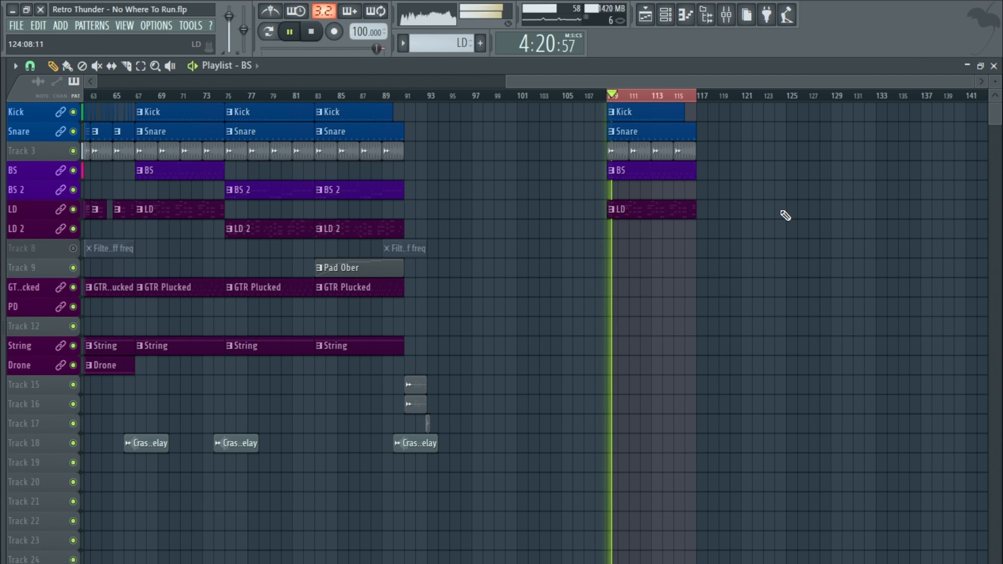
Copy the String and GTR Plucked clips from bar 67 to bar 109 and play them with the drums, BS and LD
{"action": "key", "text": "space"}
{"action": "left_click", "coordinate": [175, 351]}
{"action": "left_click_drag", "start_coordinate": [175, 351], "coordinate": [638, 358]}
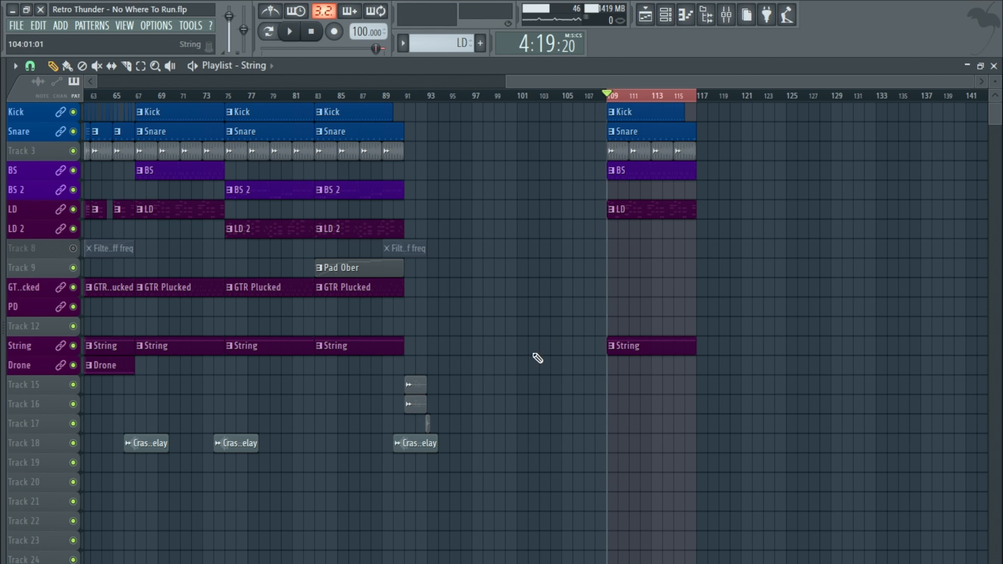
{"action": "left_click_drag", "start_coordinate": [167, 290], "coordinate": [634, 308]}
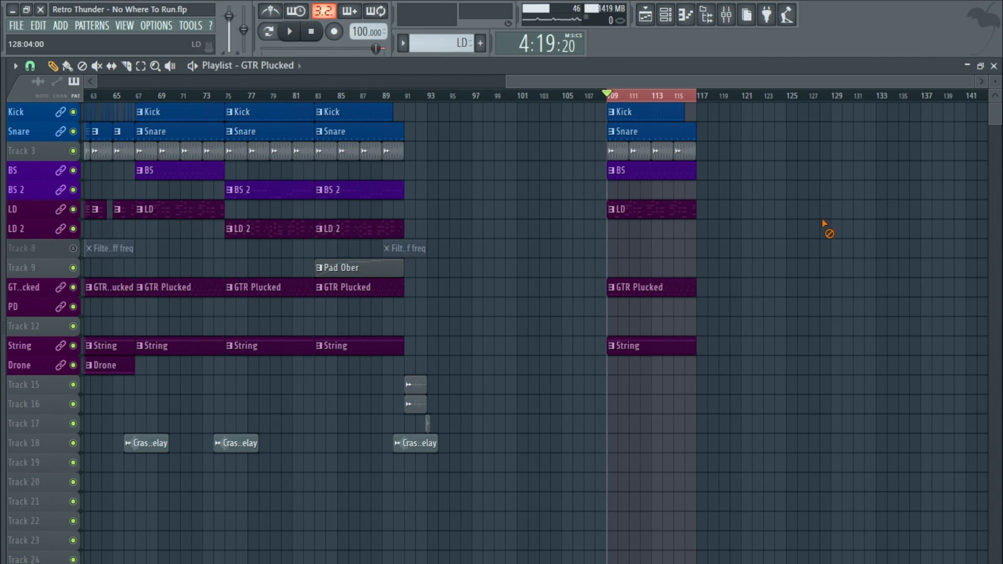
{"action": "scroll", "coordinate": [828, 225], "scroll_direction": "up", "scroll_amount": 1}
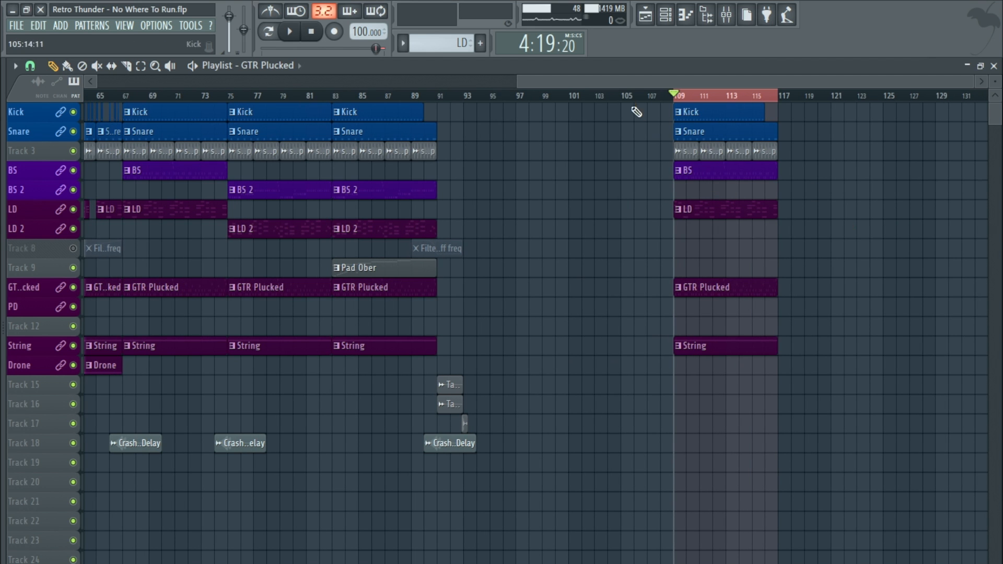
{"action": "left_click_drag", "start_coordinate": [622, 84], "coordinate": [636, 86]}
{"action": "key", "text": "space"}
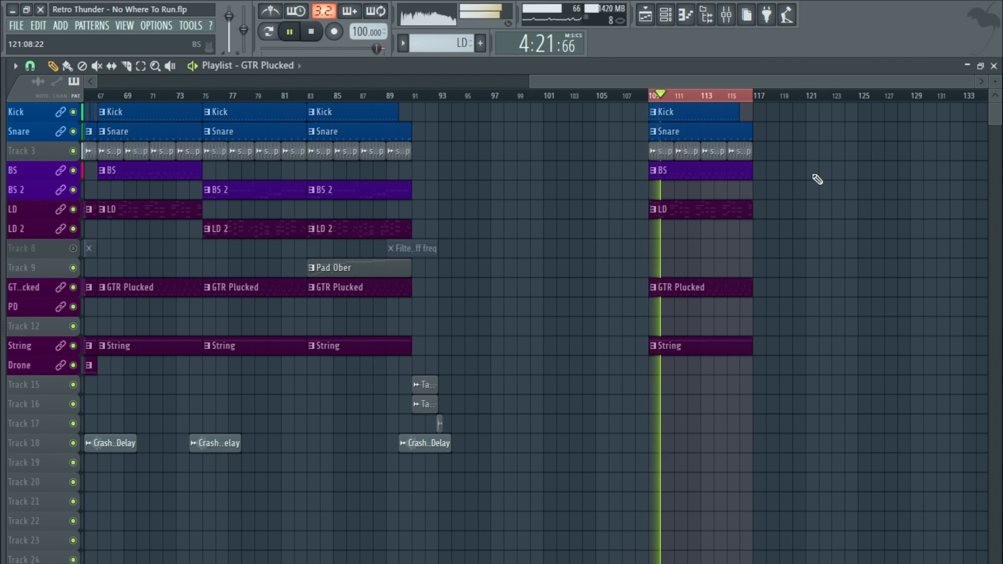
{"action": "key", "text": "space"}
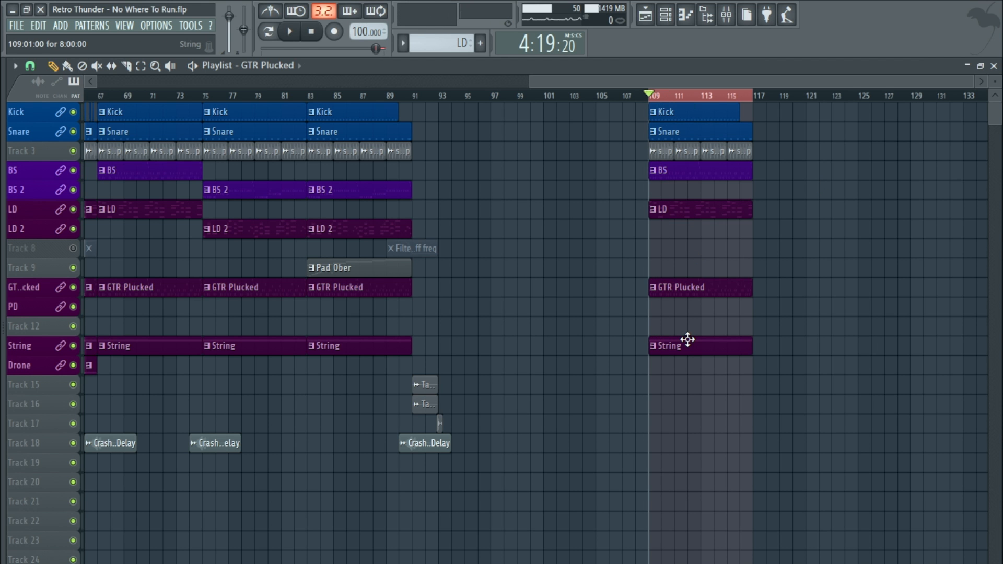
Pick the Pad Ober pattern from its playlist clip and unmute Track 8
{"action": "scroll", "coordinate": [701, 128], "scroll_direction": "down", "scroll_amount": 3}
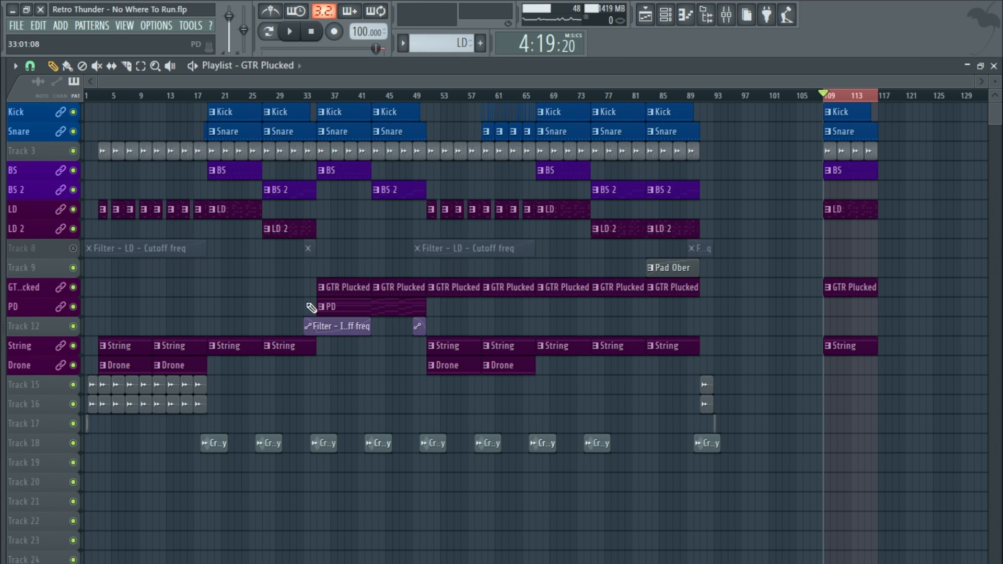
{"action": "left_click", "coordinate": [684, 268]}
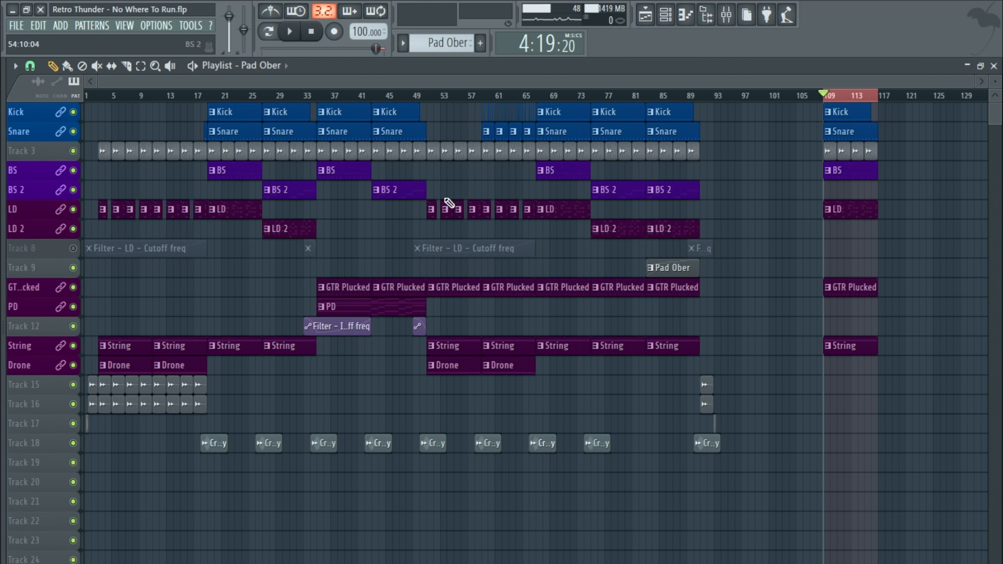
{"action": "left_click", "coordinate": [73, 248]}
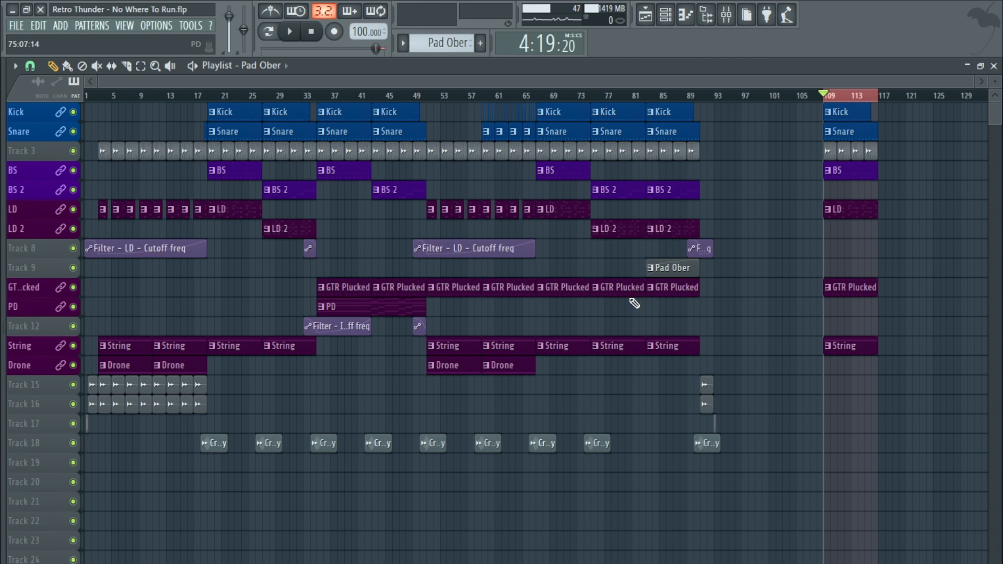
Play the layered section at bar 109 briefly, and delete all of its copied clips
{"action": "scroll", "coordinate": [938, 219], "scroll_direction": "up", "scroll_amount": 6}
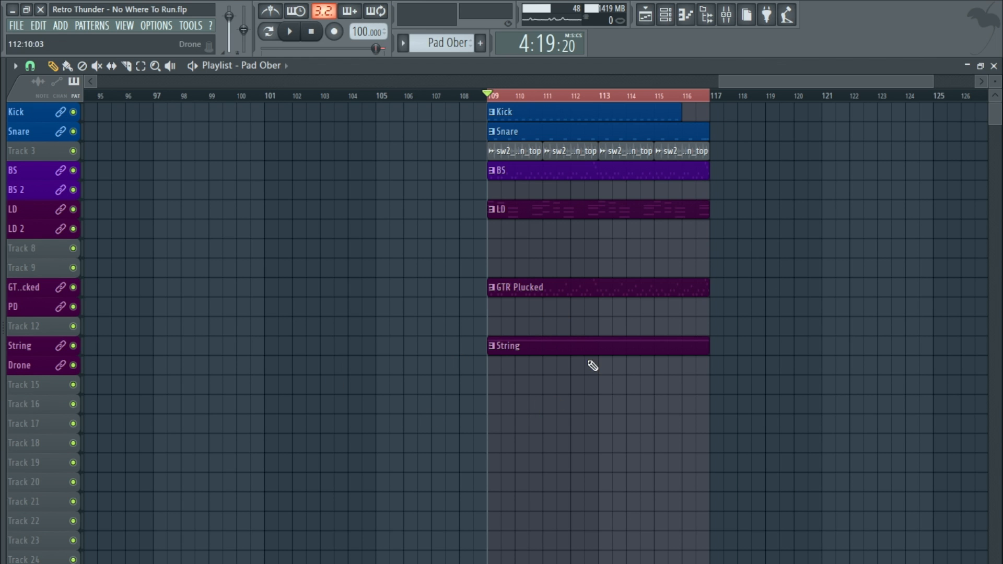
{"action": "key", "text": "space"}
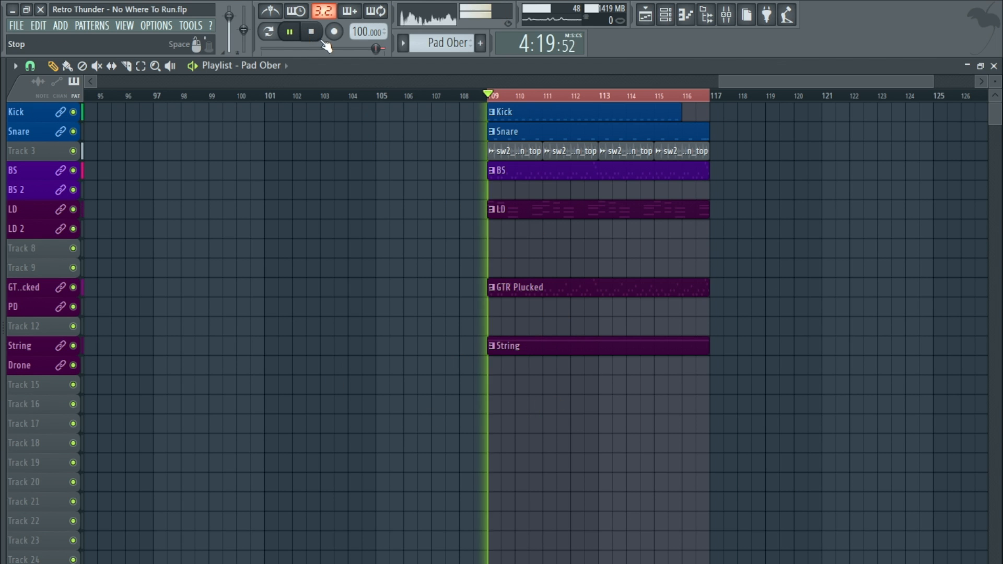
{"action": "key", "text": "space"}
{"action": "scroll", "coordinate": [415, 207], "scroll_direction": "down", "scroll_amount": 1}
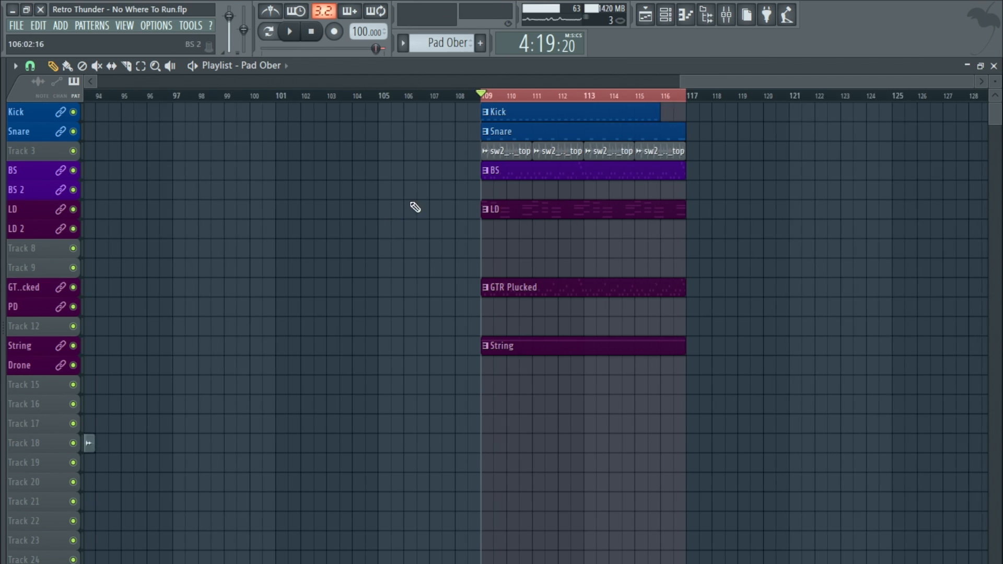
{"action": "scroll", "coordinate": [415, 207], "scroll_direction": "down", "scroll_amount": 5}
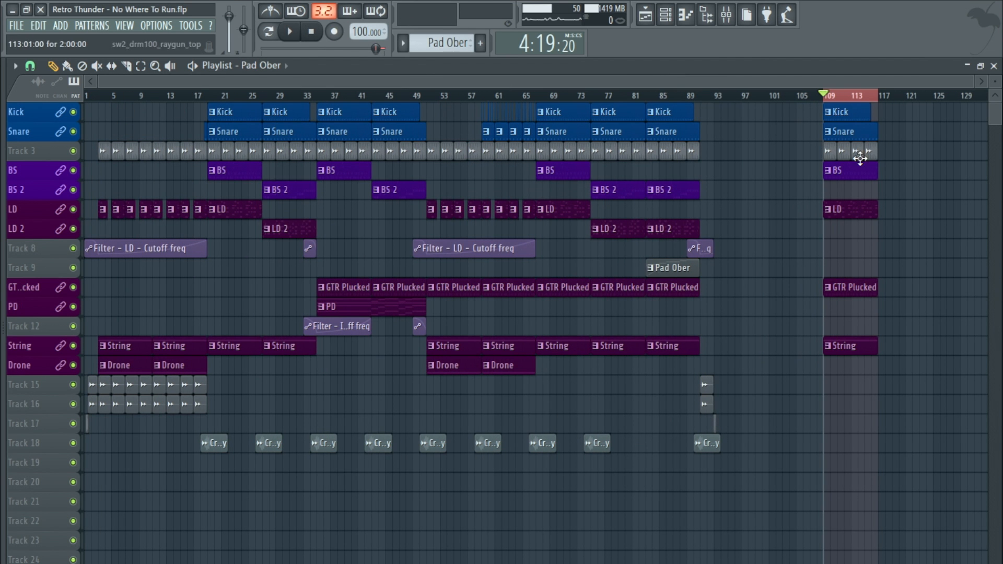
{"action": "left_click_drag", "start_coordinate": [913, 413], "coordinate": [817, 103]}
{"action": "key", "text": "Delete"}
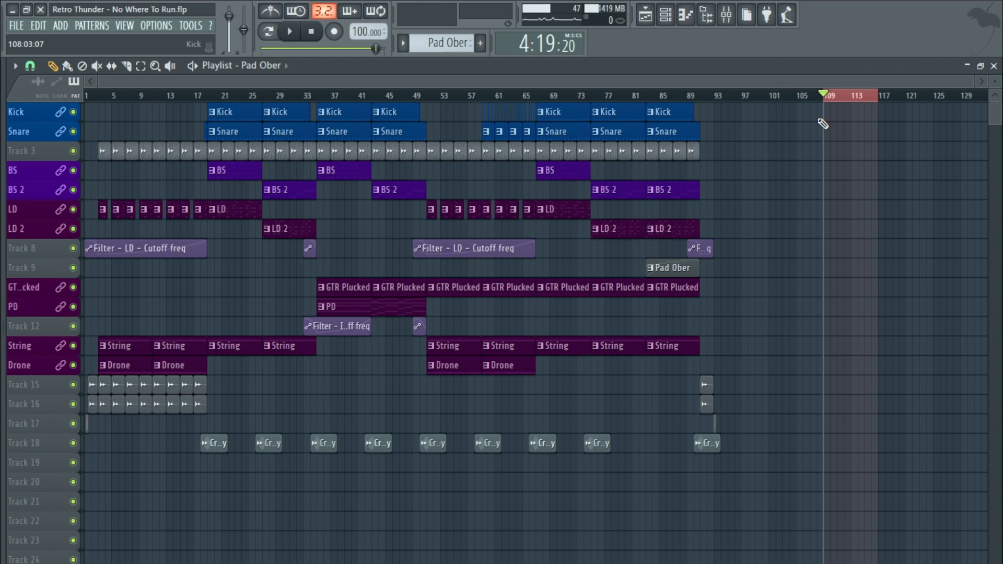
Show the channel rack, add a TAL U-No-LX-V2 Plugin channel and move its window up into full view
{"action": "key", "text": "F6"}
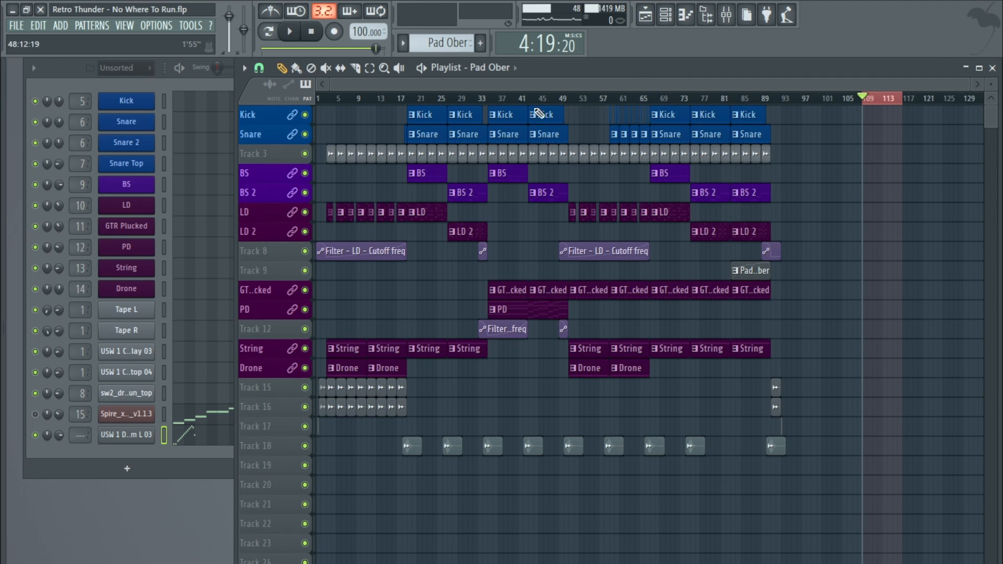
{"action": "left_click", "coordinate": [61, 27]}
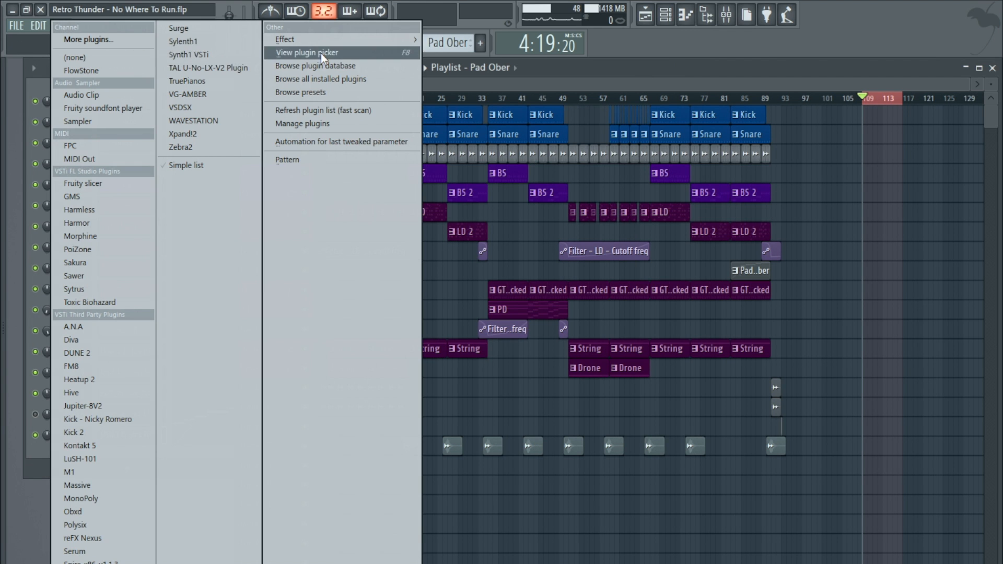
{"action": "left_click", "coordinate": [215, 70]}
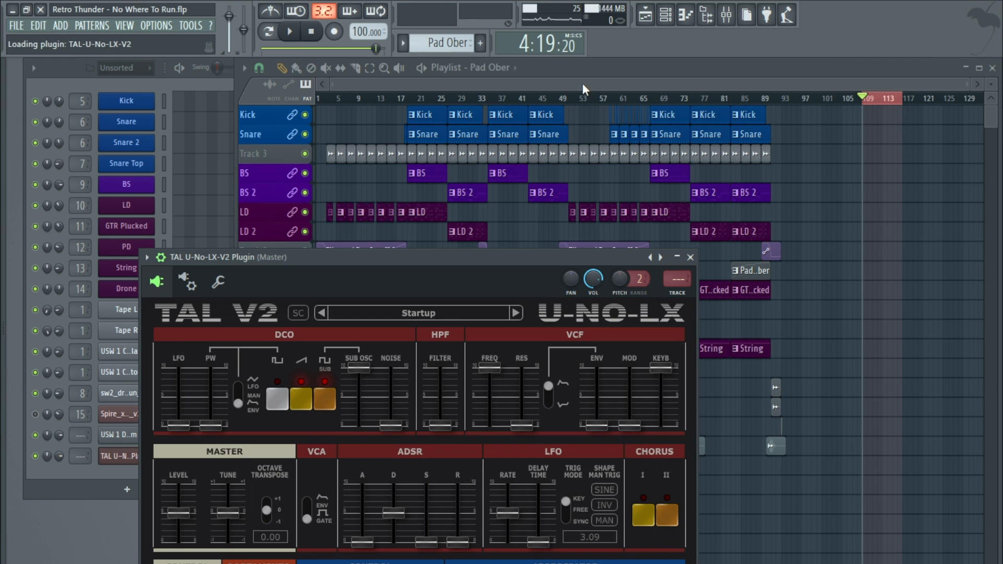
{"action": "left_click_drag", "start_coordinate": [440, 259], "coordinate": [430, 114]}
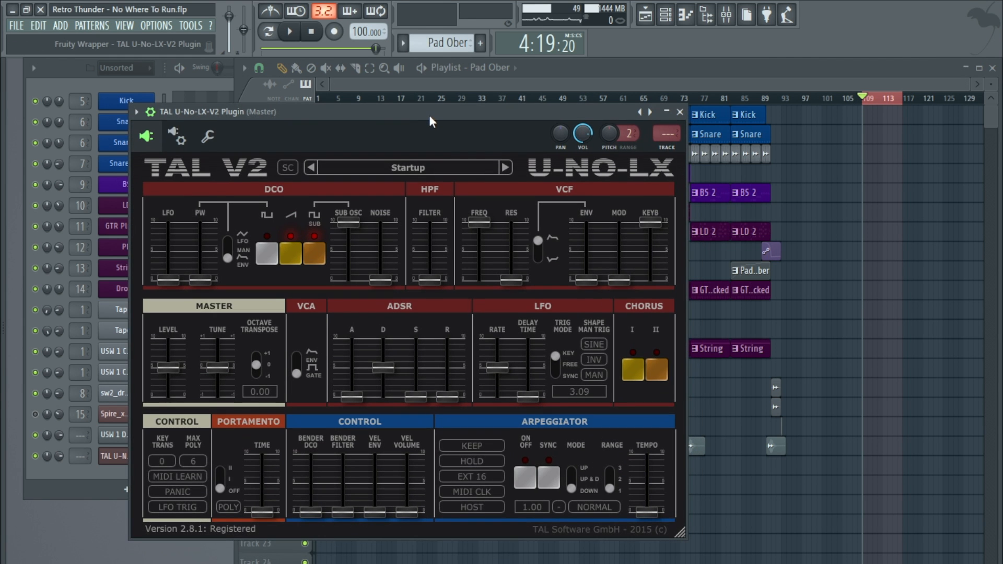
Look over the TAL U-No-LX presets folder and the plugin's preset options, and close both windows
{"action": "left_click", "coordinate": [406, 168]}
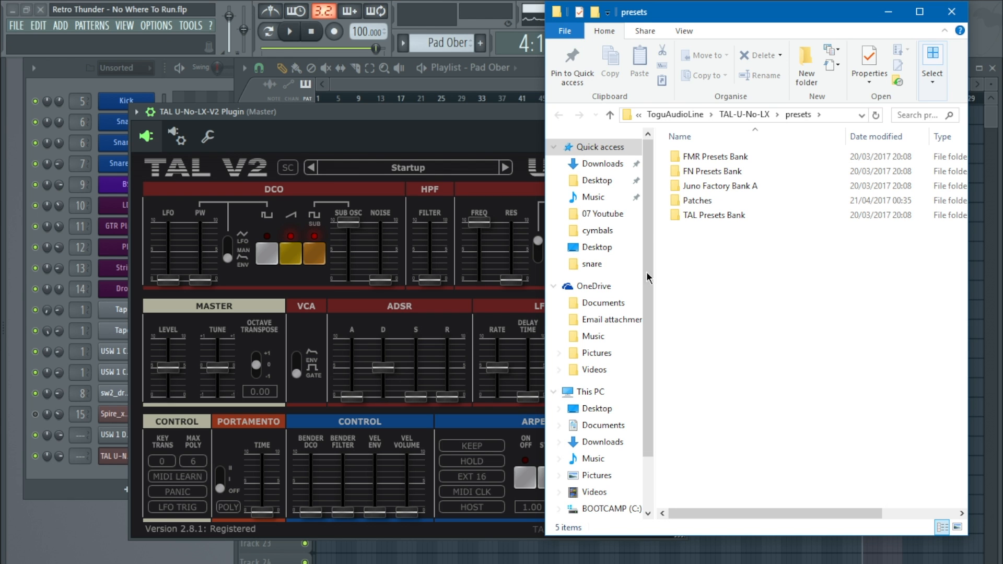
{"action": "right_click", "coordinate": [678, 271]}
{"action": "left_click", "coordinate": [741, 246]}
{"action": "left_click", "coordinate": [951, 11]}
{"action": "left_click", "coordinate": [424, 170]}
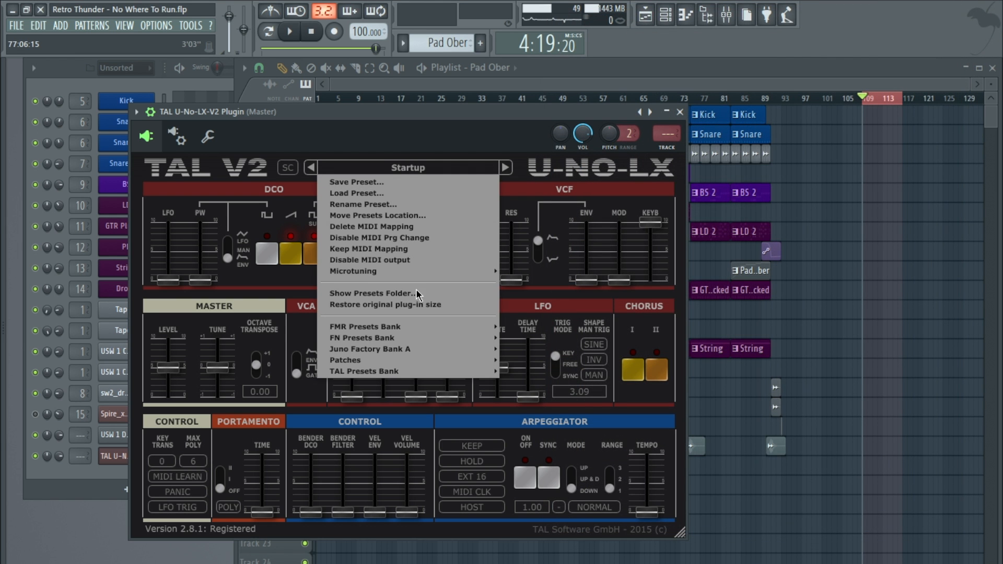
{"action": "left_click", "coordinate": [509, 110]}
{"action": "left_click", "coordinate": [680, 113]}
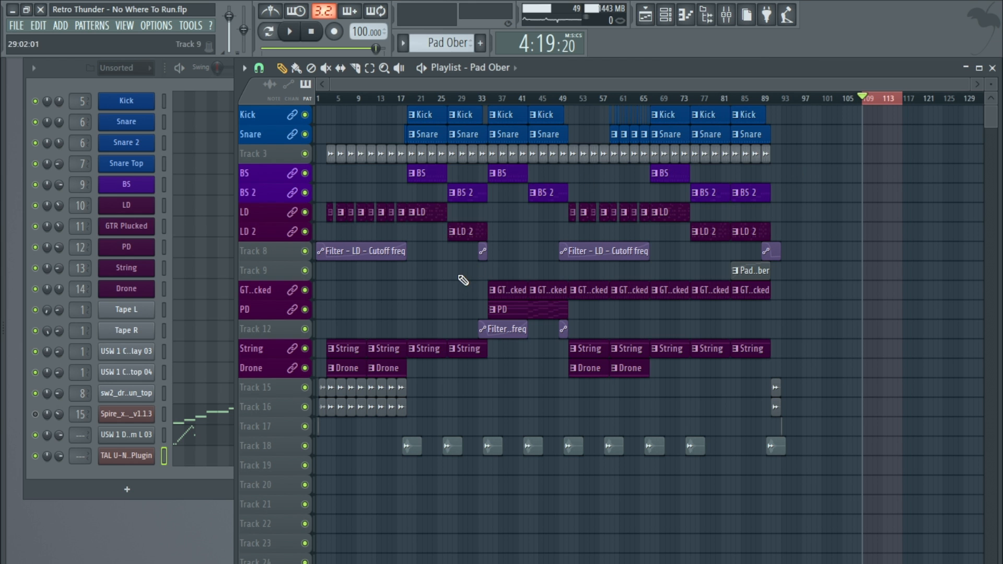
Add a Sylenth1 channel and move its window up into full view
{"action": "left_click", "coordinate": [59, 25]}
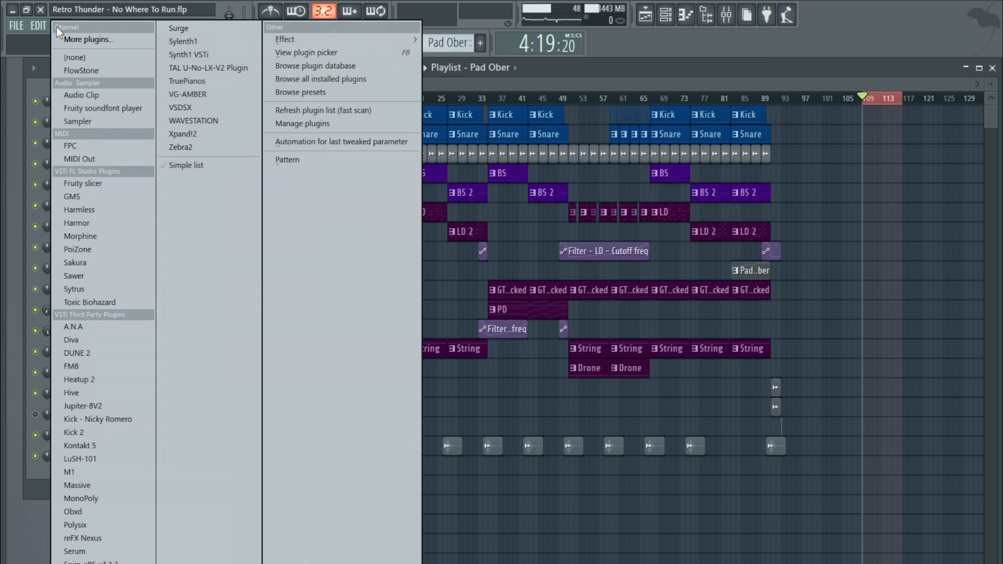
{"action": "left_click", "coordinate": [201, 42]}
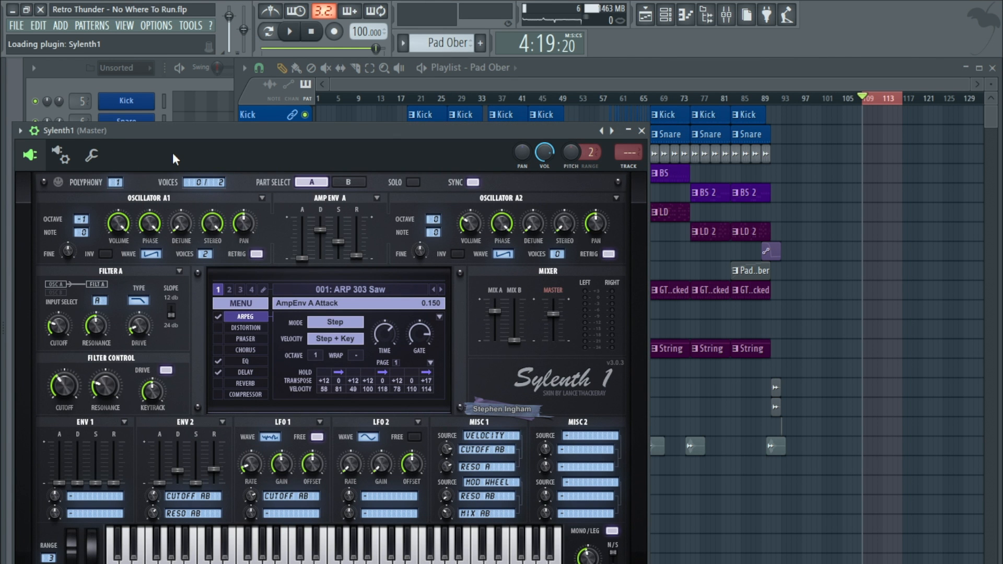
{"action": "left_click_drag", "start_coordinate": [193, 130], "coordinate": [387, 66]}
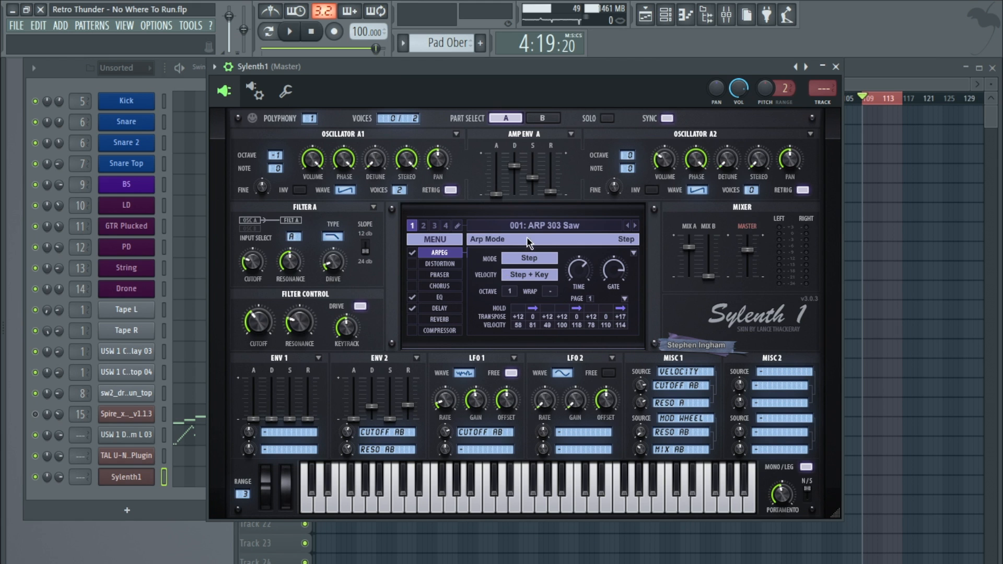
View Sylenth1's About information and its Part B controls, and close the plugin window
{"action": "left_click", "coordinate": [429, 241]}
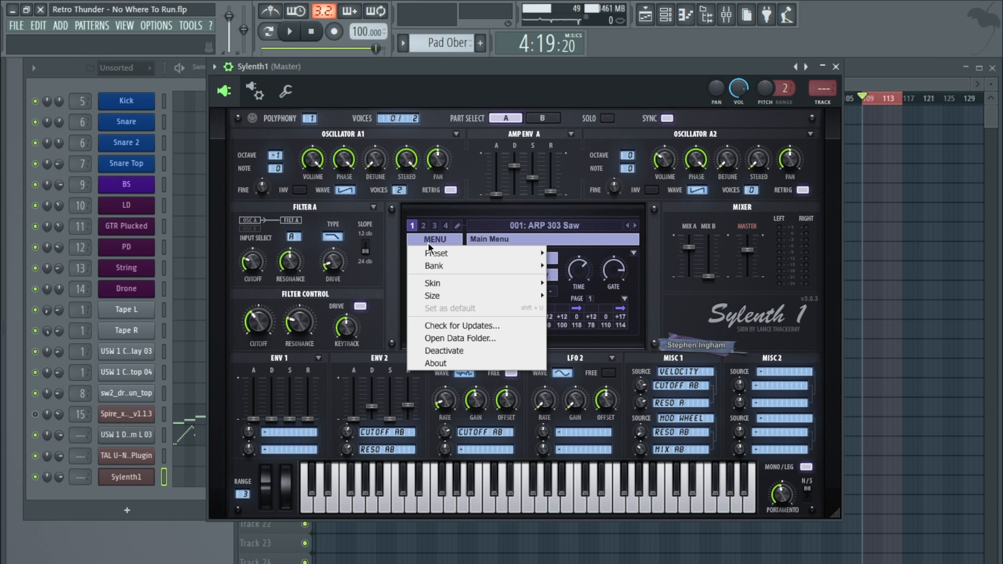
{"action": "left_click", "coordinate": [436, 363]}
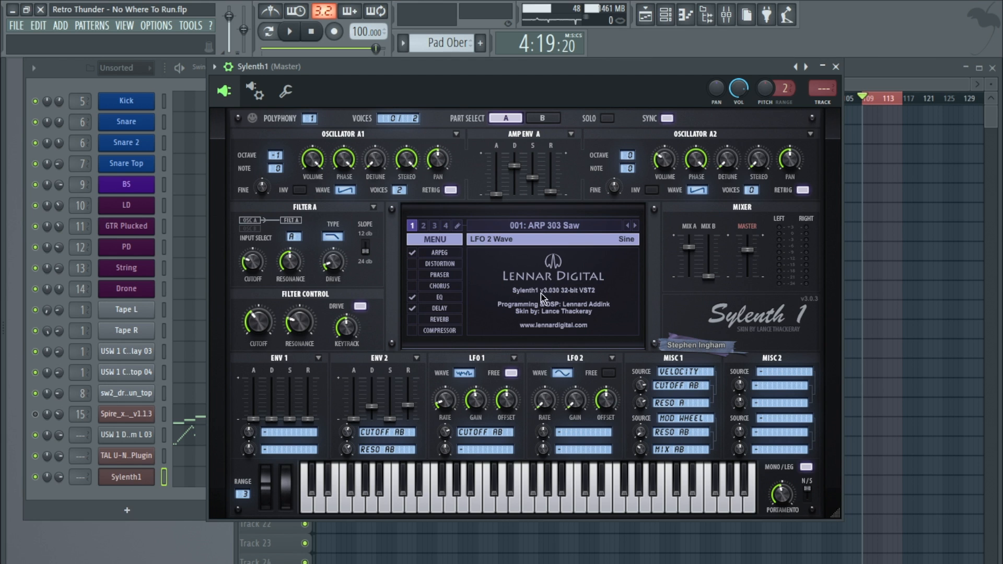
{"action": "left_click", "coordinate": [437, 239]}
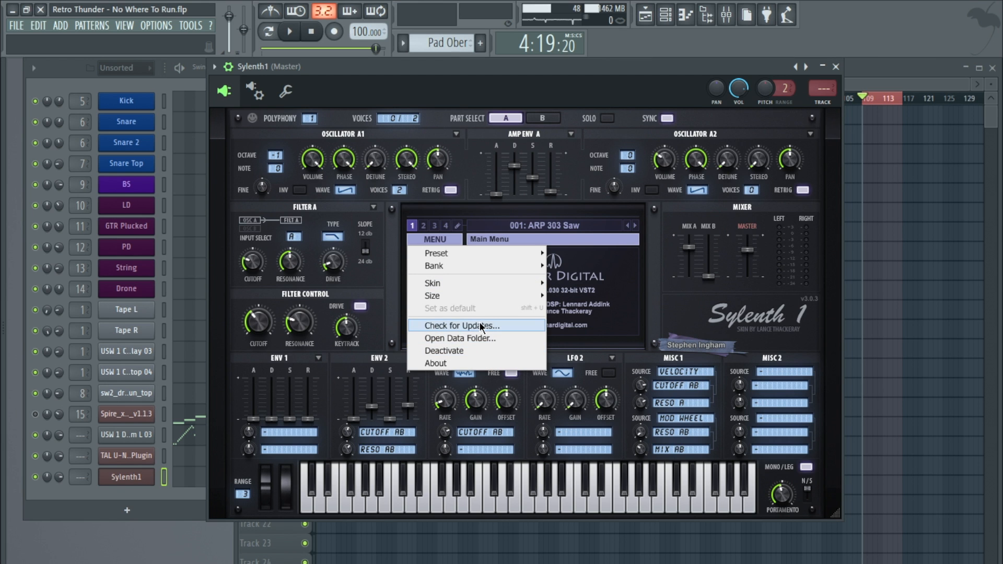
{"action": "left_click", "coordinate": [542, 95]}
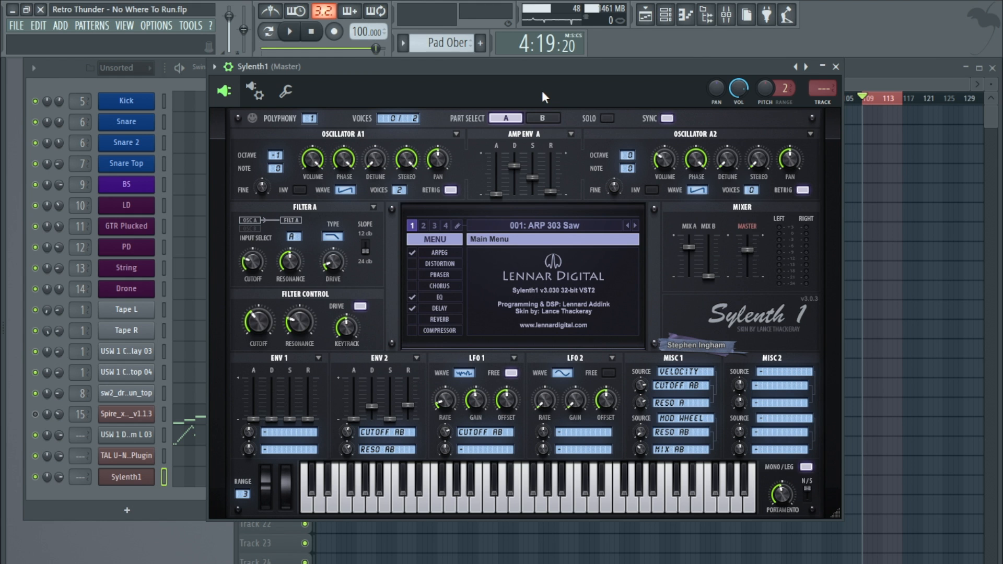
{"action": "left_click", "coordinate": [542, 118]}
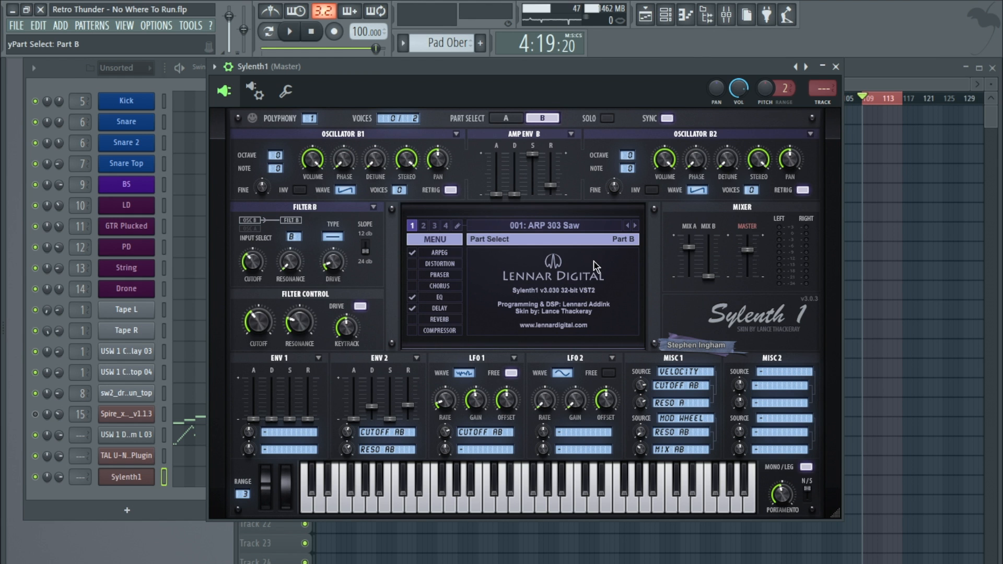
{"action": "left_click", "coordinate": [836, 66]}
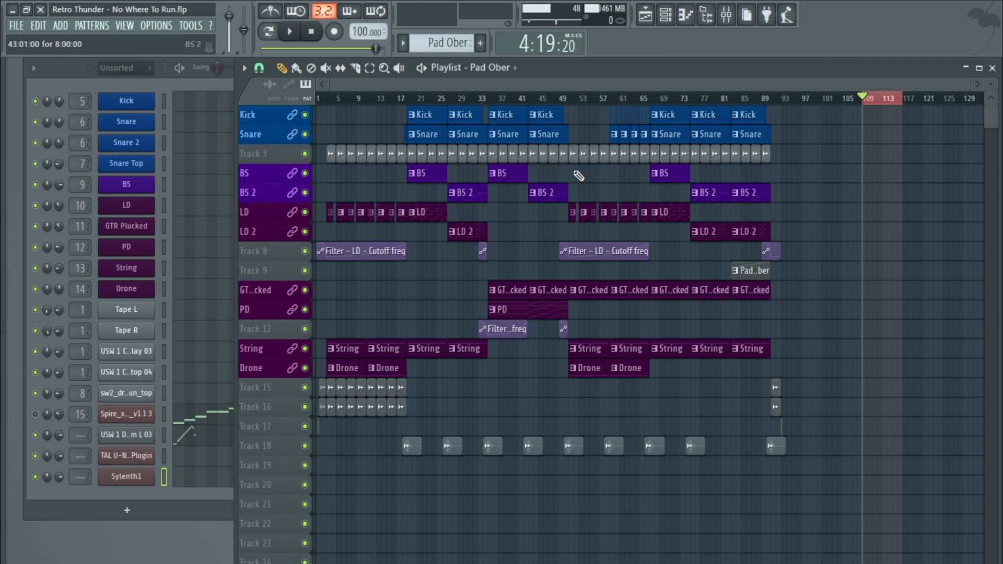
Clear the time selection starting at bar 109 and place the playhead at bar 55
{"action": "left_click", "coordinate": [592, 100]}
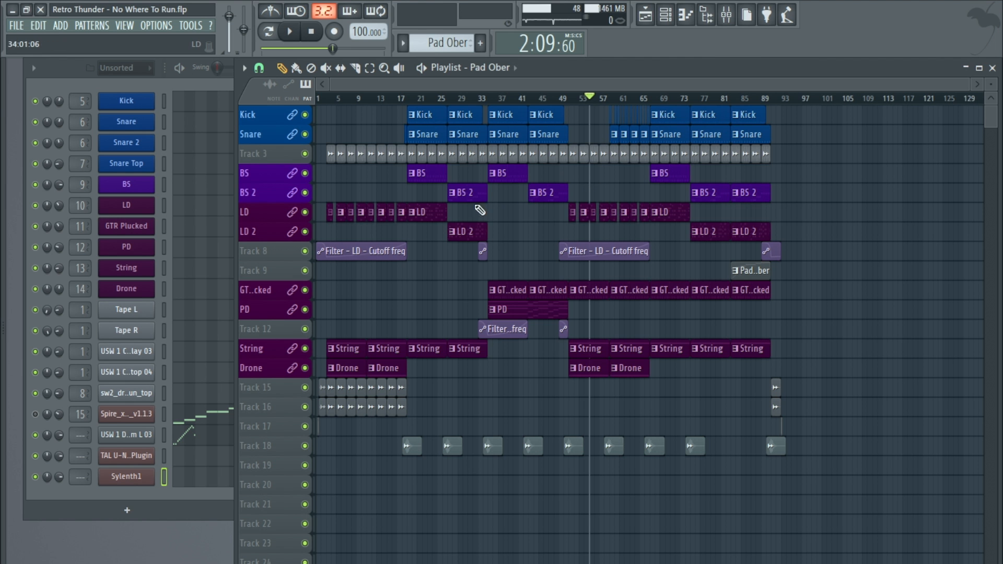
{"action": "scroll", "coordinate": [415, 201], "scroll_direction": "up", "scroll_amount": 6}
{"action": "scroll", "coordinate": [467, 92], "scroll_direction": "down", "scroll_amount": 4}
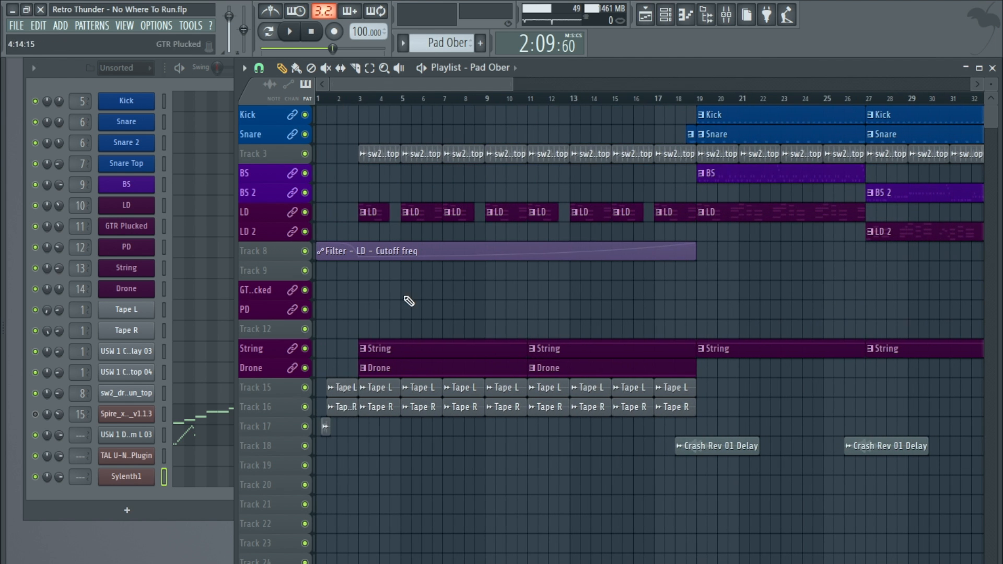
Add a Sytrus channel and move its window clear of the channel names to view its FM matrix
{"action": "left_click", "coordinate": [59, 27]}
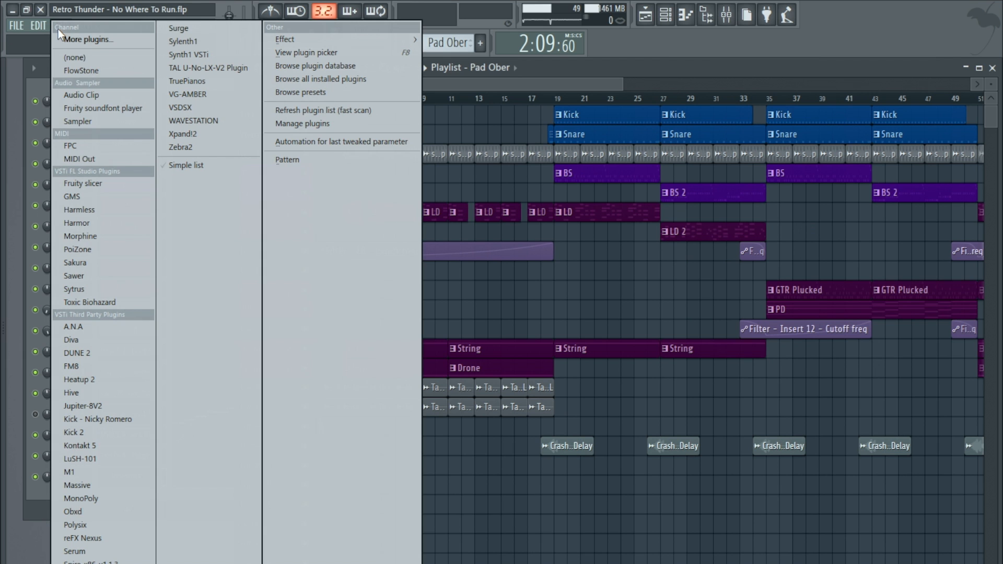
{"action": "left_click", "coordinate": [122, 288]}
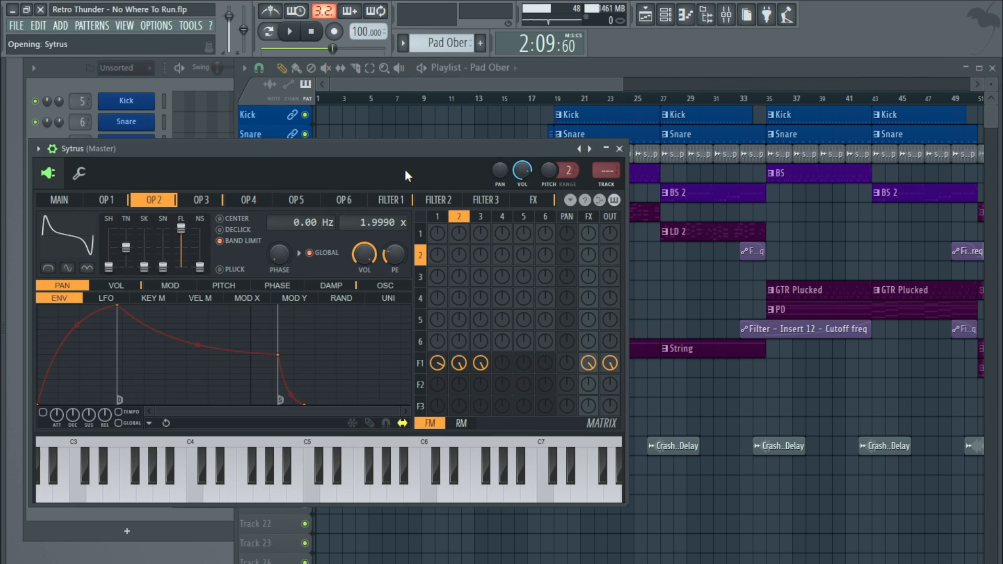
{"action": "left_click_drag", "start_coordinate": [407, 151], "coordinate": [587, 125]}
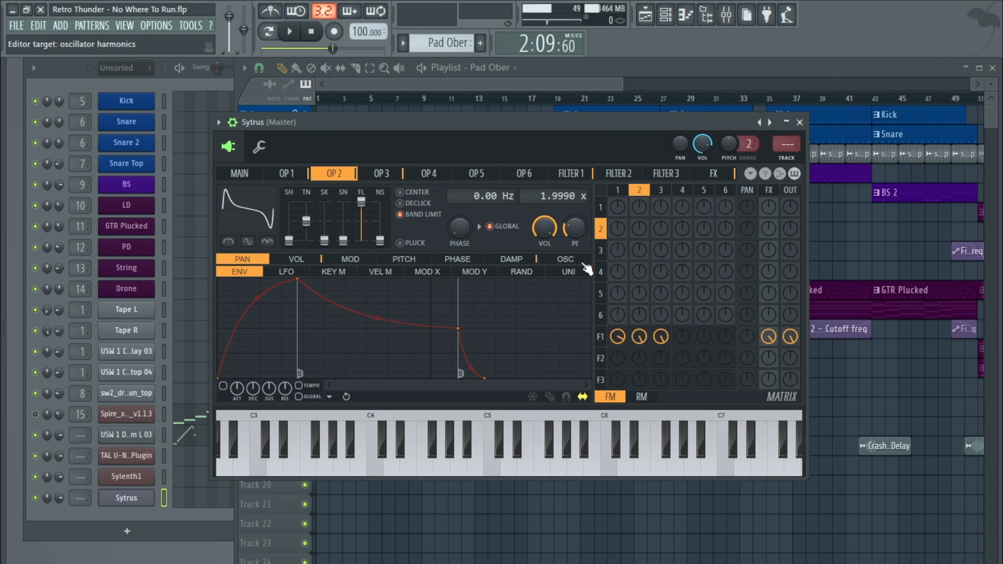
{"action": "right_click", "coordinate": [622, 208]}
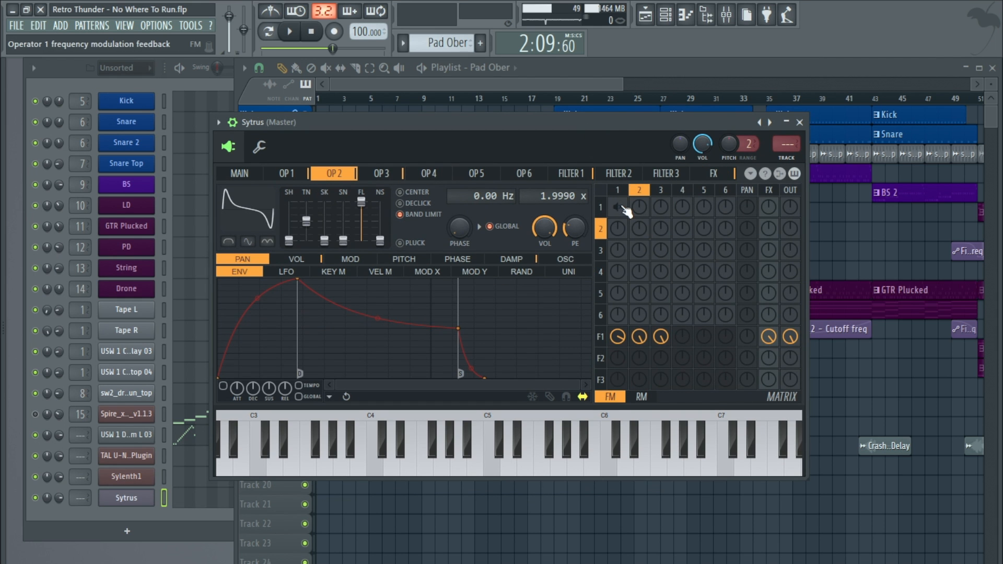
View the automation options of a Sytrus operator 2 knob and close the plugin window
{"action": "right_click", "coordinate": [558, 233]}
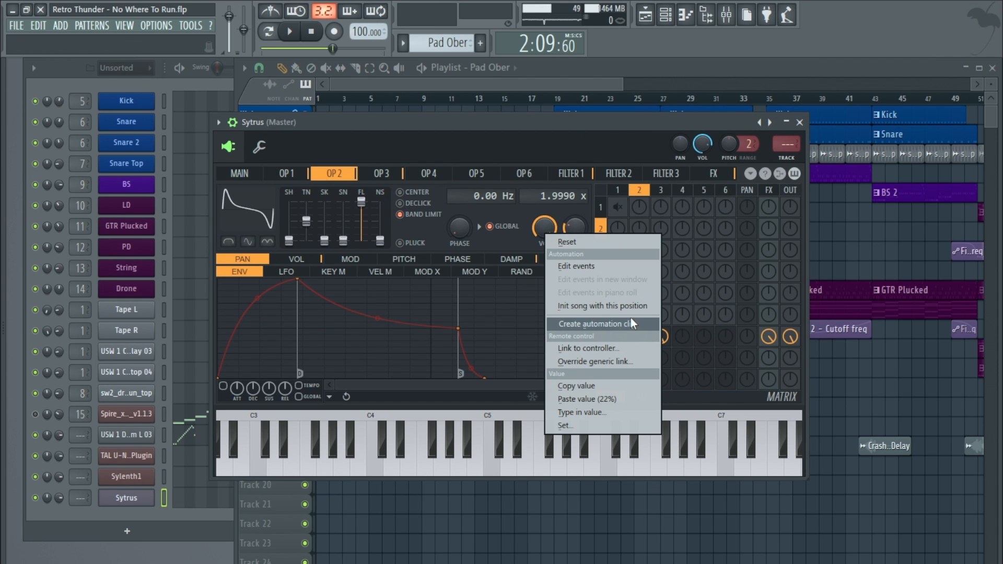
{"action": "left_click", "coordinate": [799, 122]}
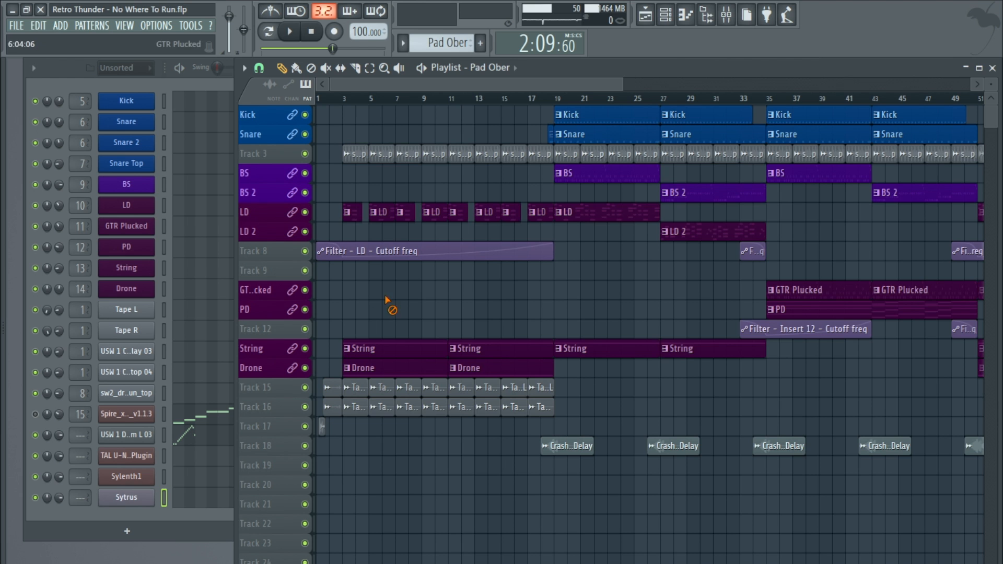
Mute Track 8 and place a BS 2 pattern clip on the BS 2 track at bar 108
{"action": "scroll", "coordinate": [394, 229], "scroll_direction": "down", "scroll_amount": 2}
{"action": "left_click_drag", "start_coordinate": [440, 85], "coordinate": [783, 86]}
{"action": "scroll", "coordinate": [815, 220], "scroll_direction": "up", "scroll_amount": 3}
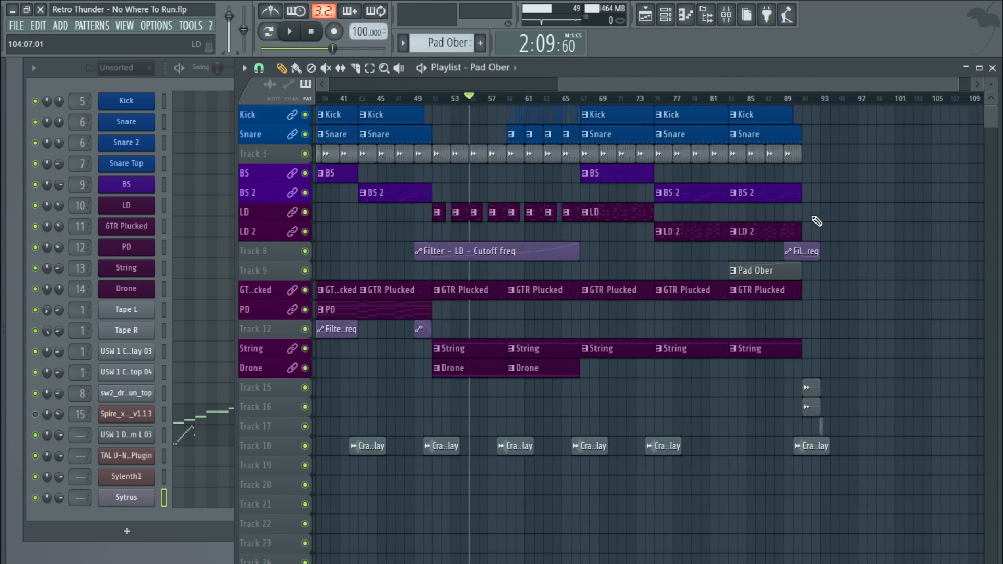
{"action": "left_click_drag", "start_coordinate": [680, 88], "coordinate": [873, 90]}
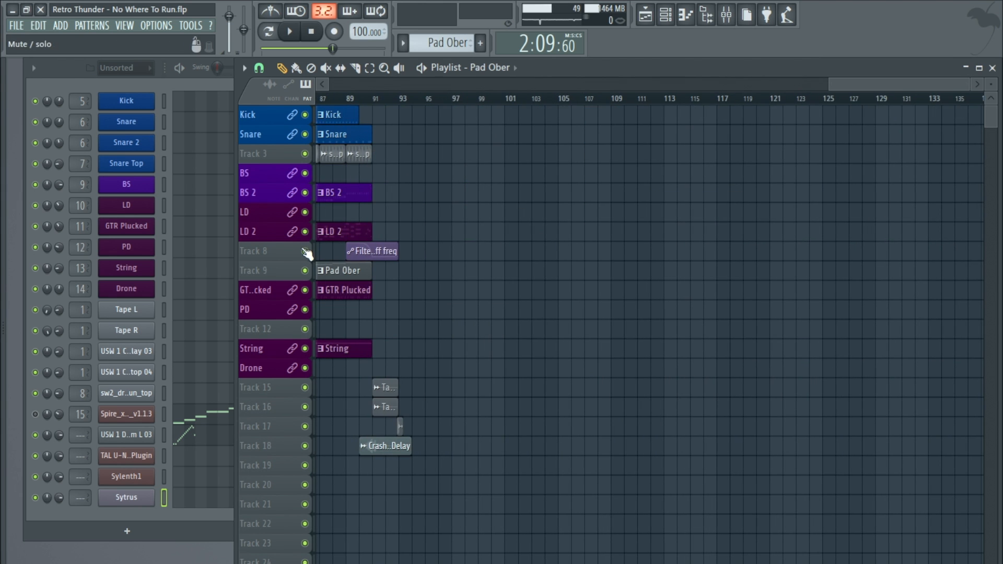
{"action": "left_click", "coordinate": [305, 252]}
{"action": "left_click", "coordinate": [354, 196]}
{"action": "left_click", "coordinate": [601, 193]}
Select the playlist time range over the placed BS 2 clip, from bar 108 to bar 116
{"action": "left_click", "coordinate": [600, 99]}
{"action": "left_click_drag", "start_coordinate": [600, 99], "coordinate": [702, 114]}
{"action": "left_click", "coordinate": [649, 195]}
Open the BS mixer track and disable its FabFilter Pro-Q 2, API-2500 Stereo and Kickstart effects
{"action": "double_click", "coordinate": [76, 189]}
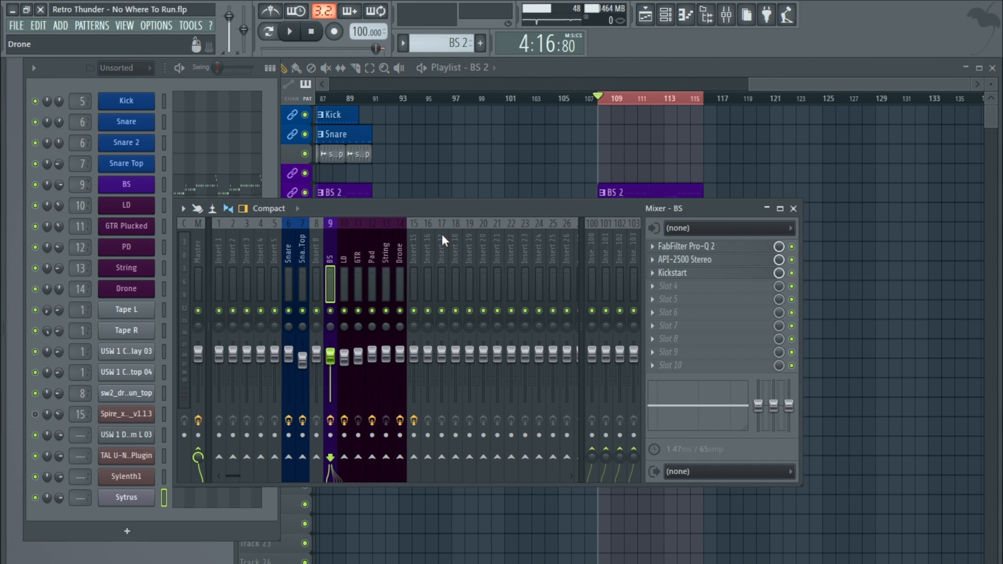
{"action": "left_click", "coordinate": [792, 246]}
{"action": "left_click", "coordinate": [791, 259]}
{"action": "left_click", "coordinate": [791, 273]}
Load Fruity Filter in the BS track's effect slot 5, and create a Cutoff freq automation clip placed on the LD playlist track
{"action": "left_click", "coordinate": [652, 300]}
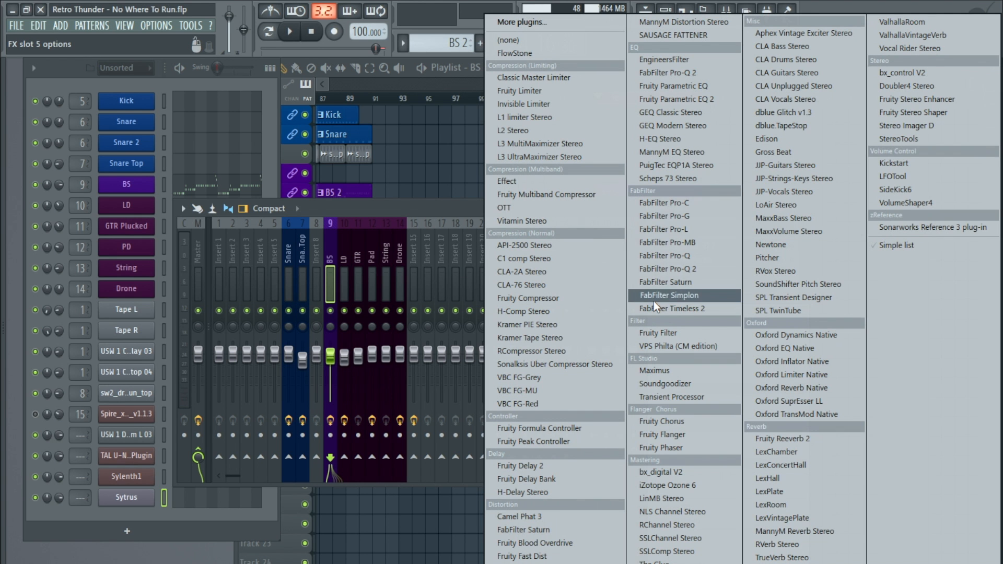
{"action": "left_click", "coordinate": [652, 334]}
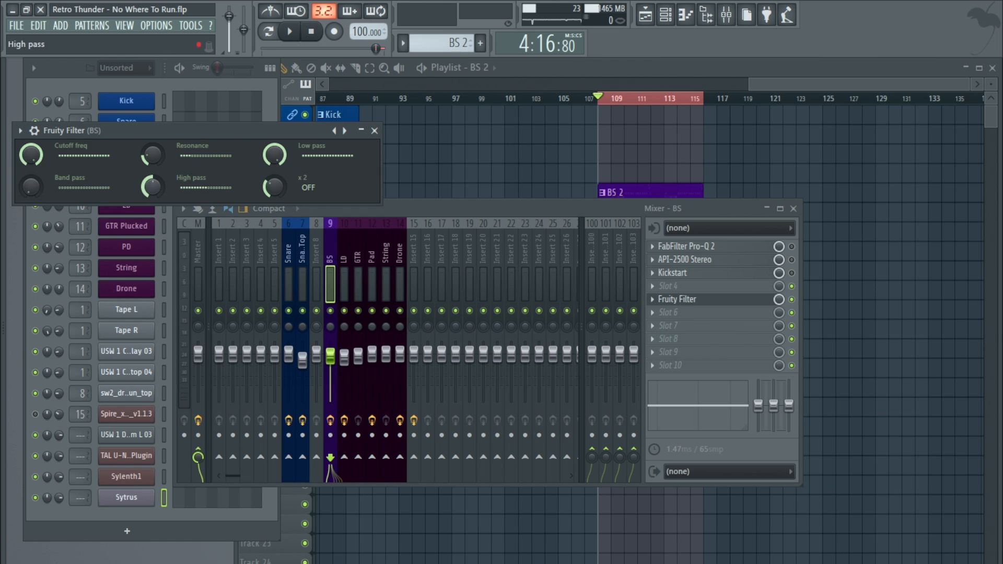
{"action": "right_click", "coordinate": [38, 158]}
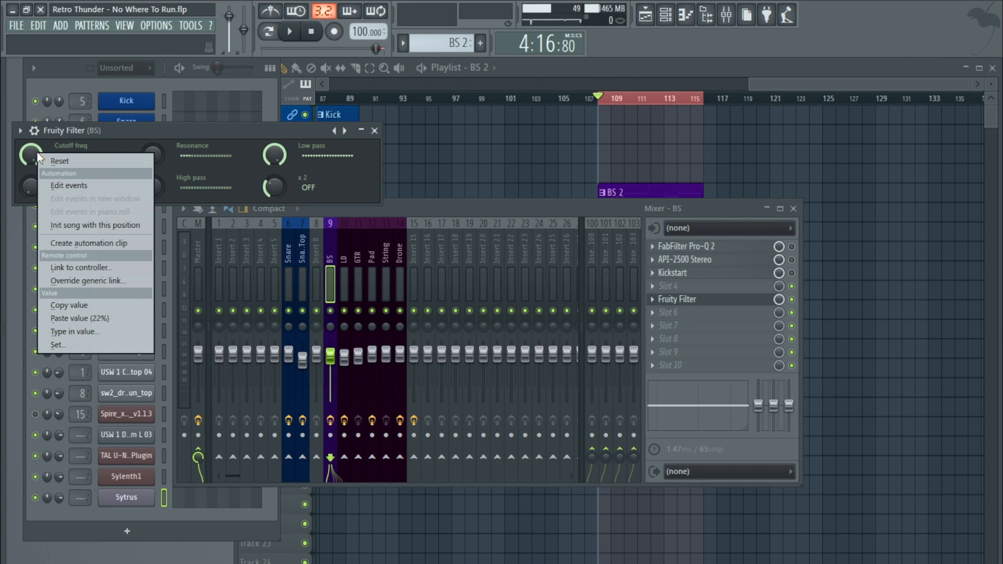
{"action": "left_click", "coordinate": [62, 243]}
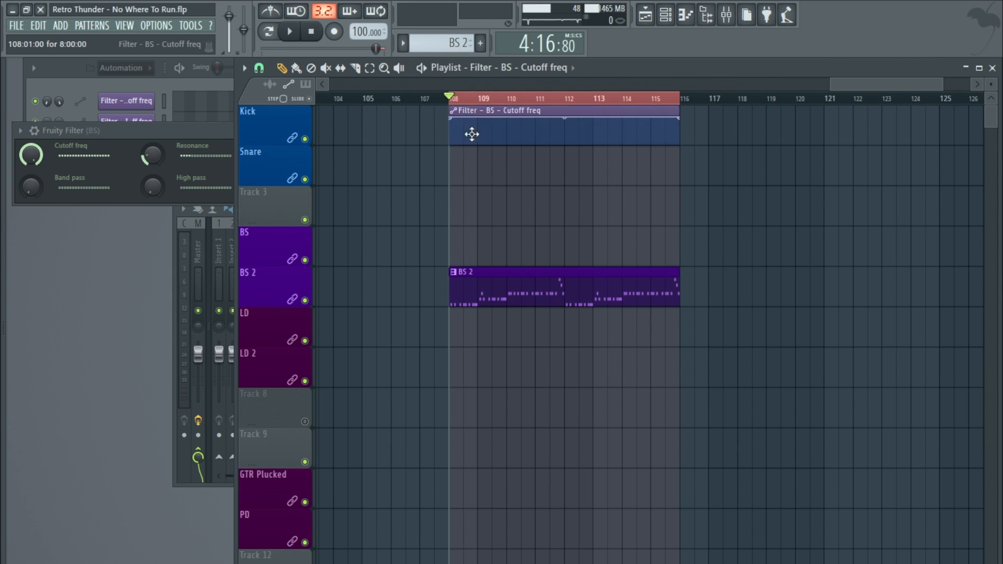
{"action": "left_click_drag", "start_coordinate": [462, 114], "coordinate": [468, 334]}
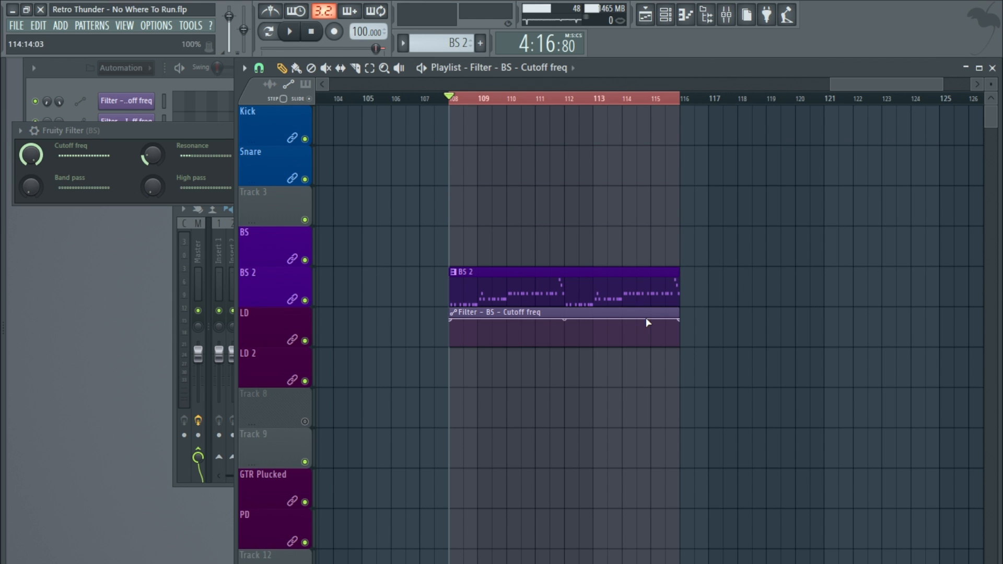
Play the section while shaping the BS cutoff automation into a rising curve with a low start point and adjusted tension
{"action": "left_click", "coordinate": [289, 32]}
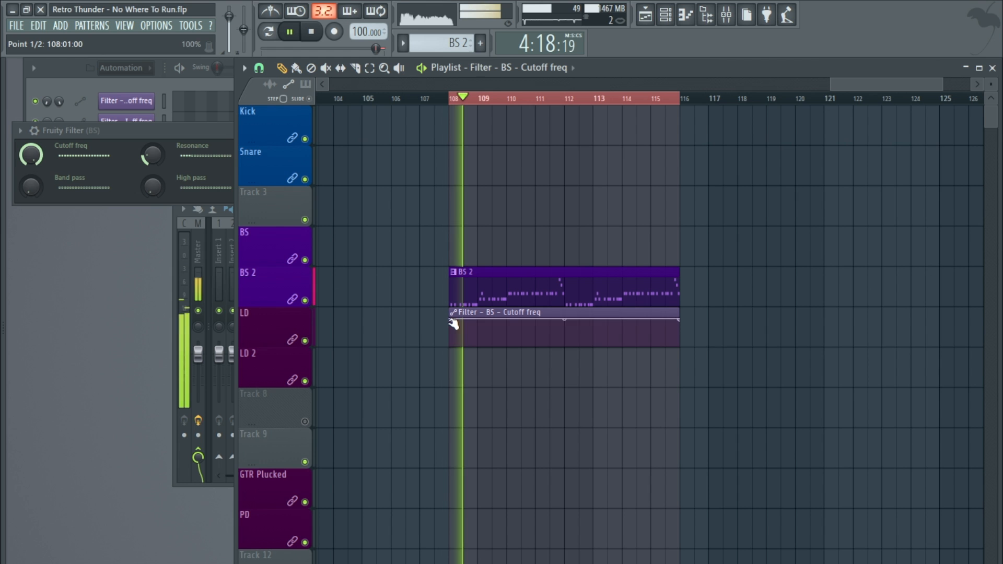
{"action": "left_click_drag", "start_coordinate": [453, 323], "coordinate": [454, 338]}
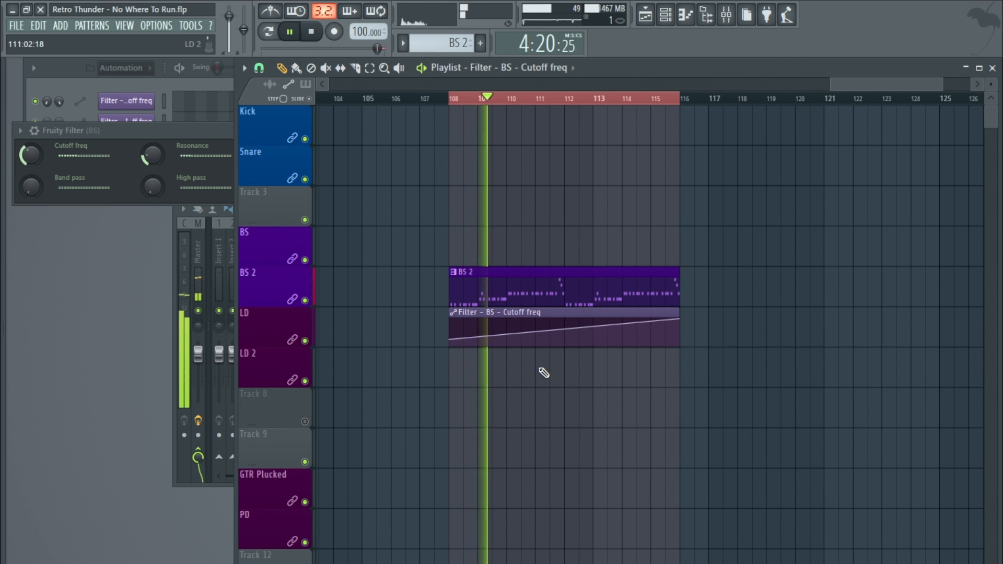
{"action": "left_click_drag", "start_coordinate": [564, 329], "coordinate": [564, 345]}
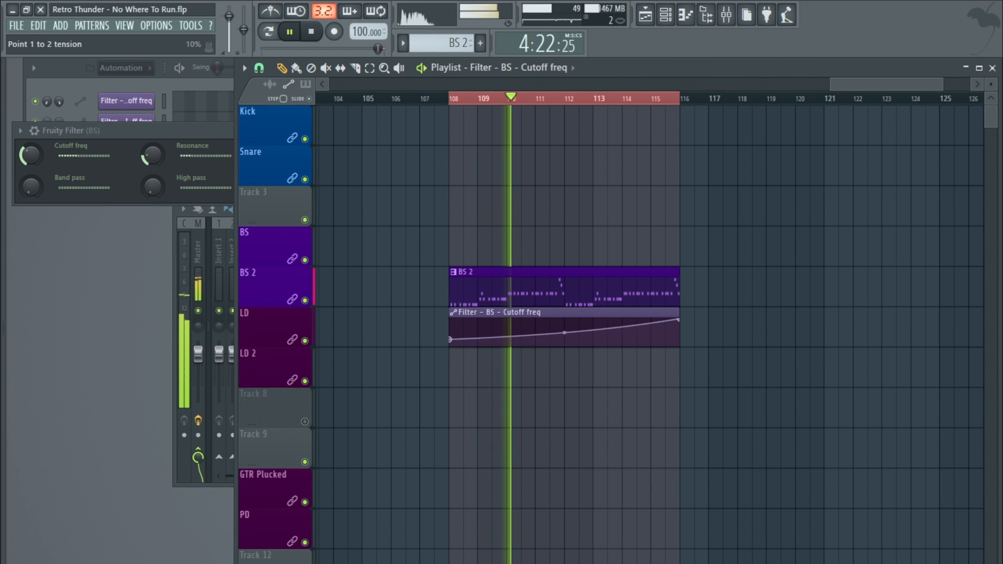
{"action": "key", "text": "space"}
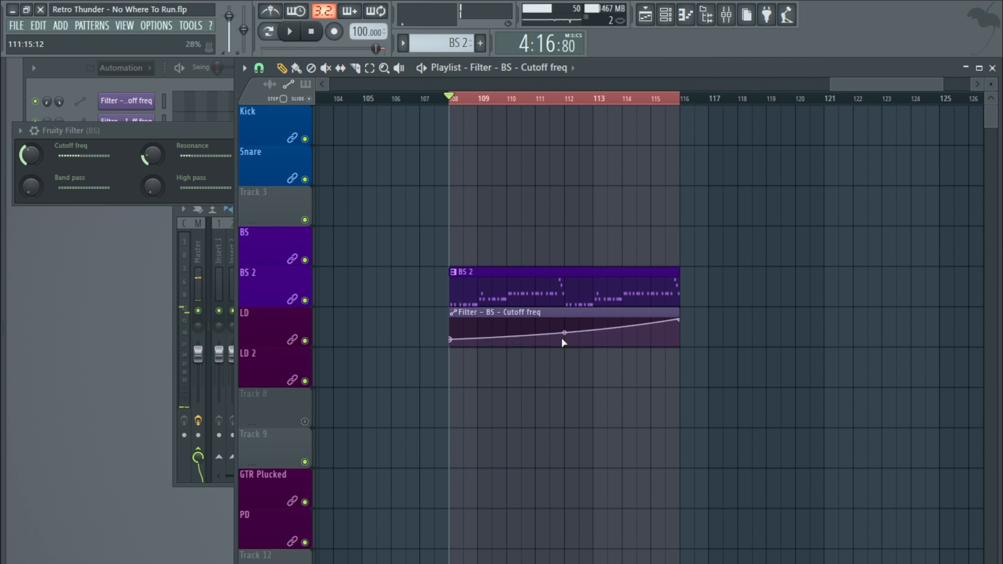
{"action": "left_click_drag", "start_coordinate": [564, 333], "coordinate": [564, 313]}
Delete the BS cutoff automation clip from the playlist and close the Fruity Filter window
{"action": "right_click", "coordinate": [555, 324]}
{"action": "left_click", "coordinate": [208, 129]}
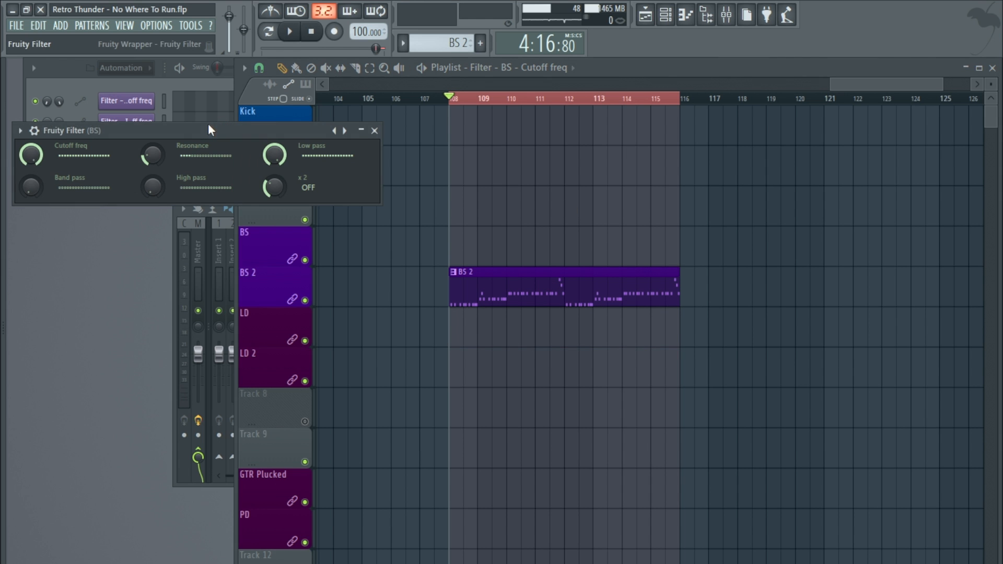
{"action": "left_click", "coordinate": [377, 131]}
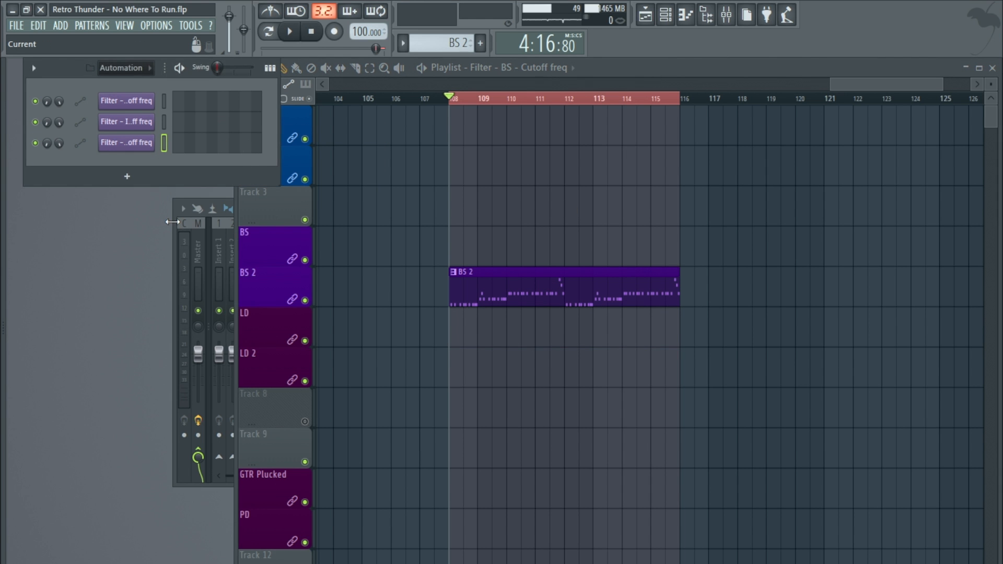
Replace Fruity Filter on the BS mixer track with VPS Philta (CM edition) and move its window toward the mixer's centre
{"action": "left_click", "coordinate": [171, 221]}
{"action": "right_click", "coordinate": [675, 301]}
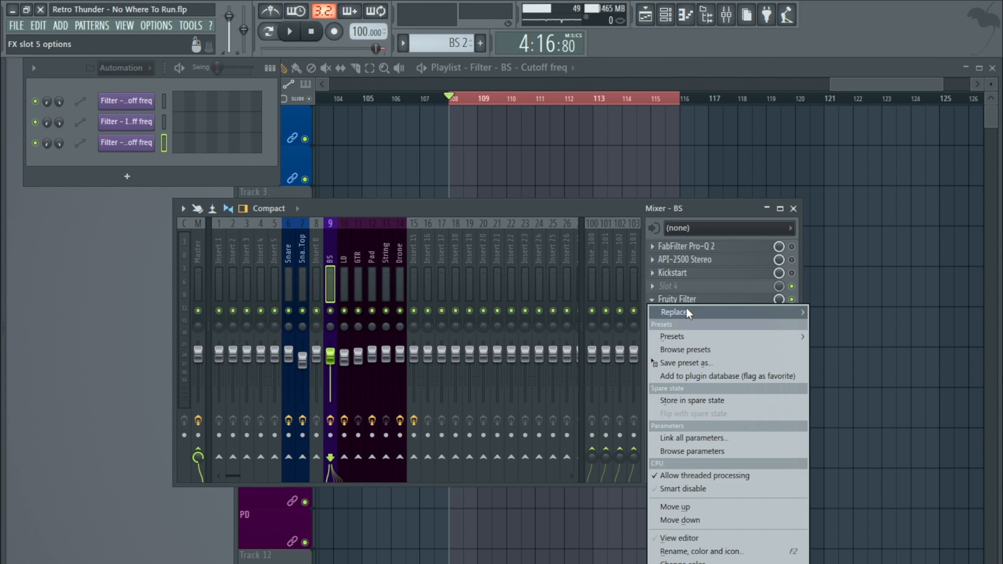
{"action": "mouse_move", "coordinate": [685, 306]}
{"action": "left_click", "coordinate": [708, 351]}
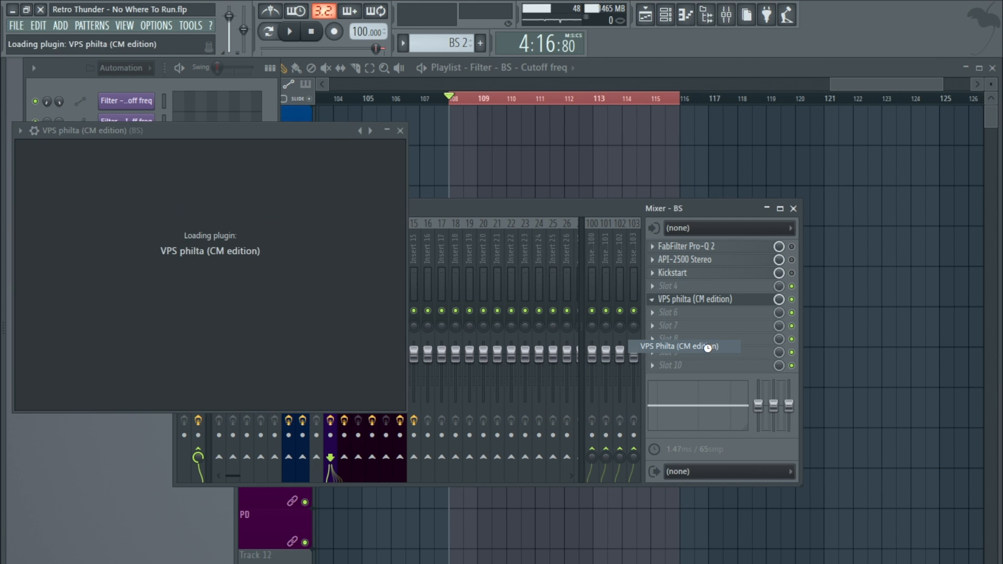
{"action": "left_click_drag", "start_coordinate": [230, 115], "coordinate": [417, 113]}
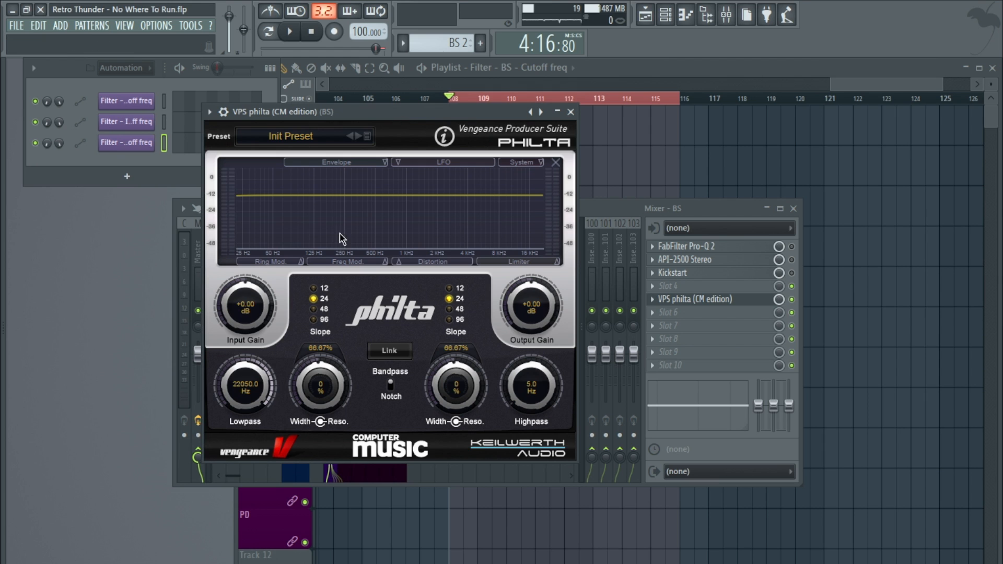
Set Philta's lowpass frequency to 3034.8 Hz, the lowpass resonance to 1% and the highpass frequency to 0.0 Hz
{"action": "left_click_drag", "start_coordinate": [242, 385], "coordinate": [241, 352]}
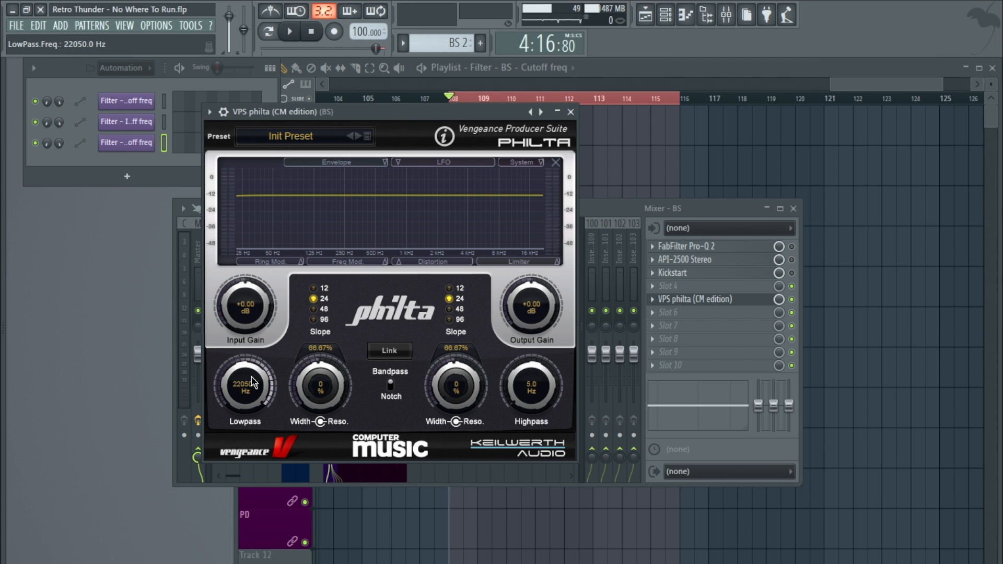
{"action": "mouse_move", "coordinate": [321, 379]}
{"action": "left_mouse_down"}
{"action": "mouse_move", "coordinate": [309, 379]}
{"action": "mouse_move", "coordinate": [303, 315]}
{"action": "mouse_move", "coordinate": [309, 388]}
{"action": "left_mouse_up"}
{"action": "left_click_drag", "start_coordinate": [517, 380], "coordinate": [243, 344]}
{"action": "left_click_drag", "start_coordinate": [256, 377], "coordinate": [239, 389]}
{"action": "mouse_move", "coordinate": [4, 241]}
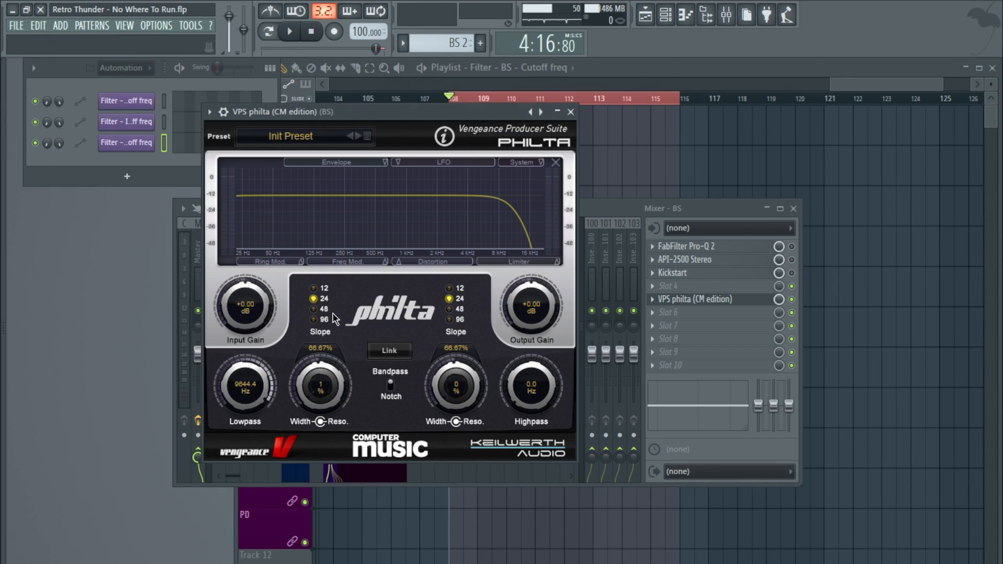
{"action": "left_click_drag", "start_coordinate": [244, 375], "coordinate": [242, 395]}
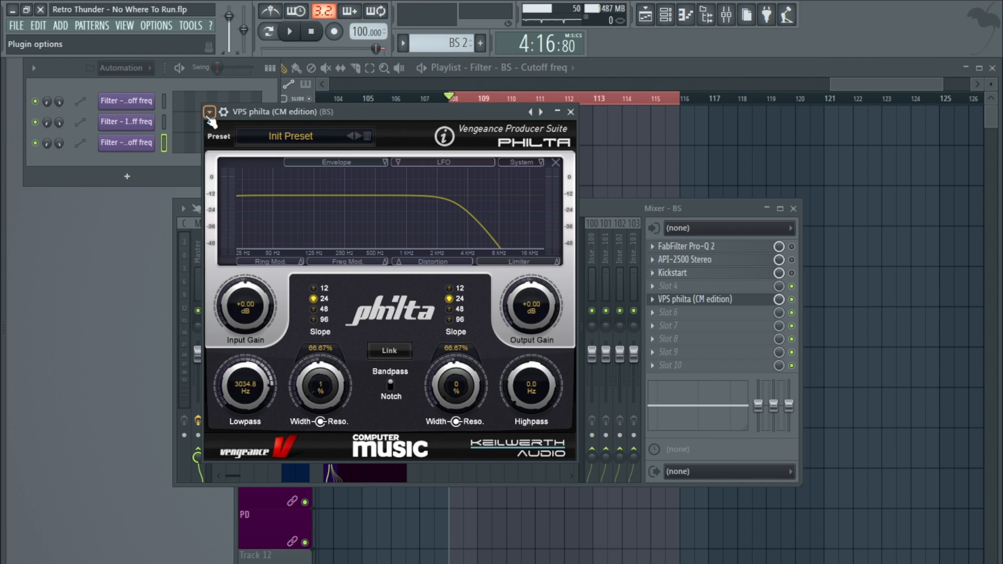
Browse Philta's parameters and create an automation clip for LowPass.Freq
{"action": "left_click", "coordinate": [208, 112]}
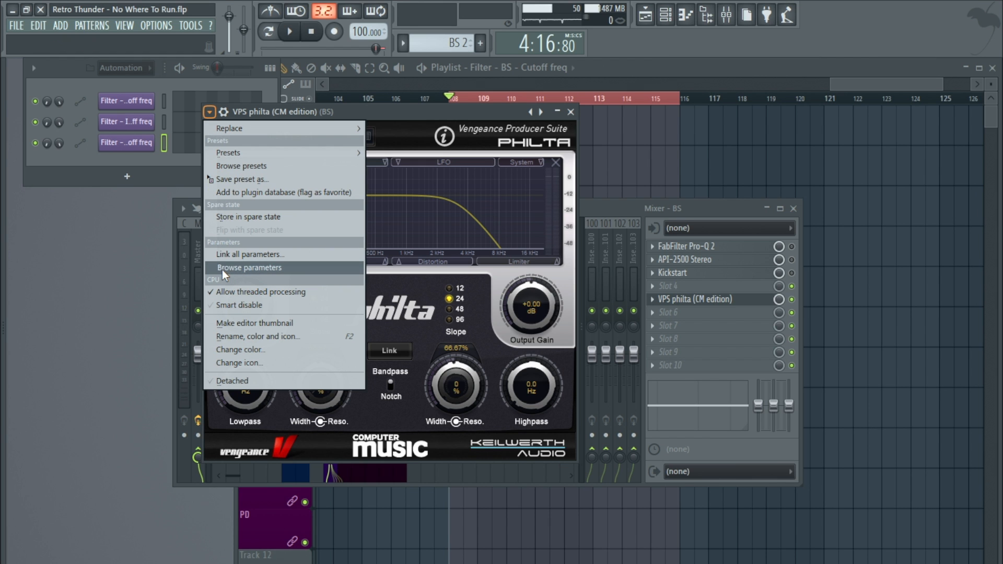
{"action": "left_click", "coordinate": [259, 271]}
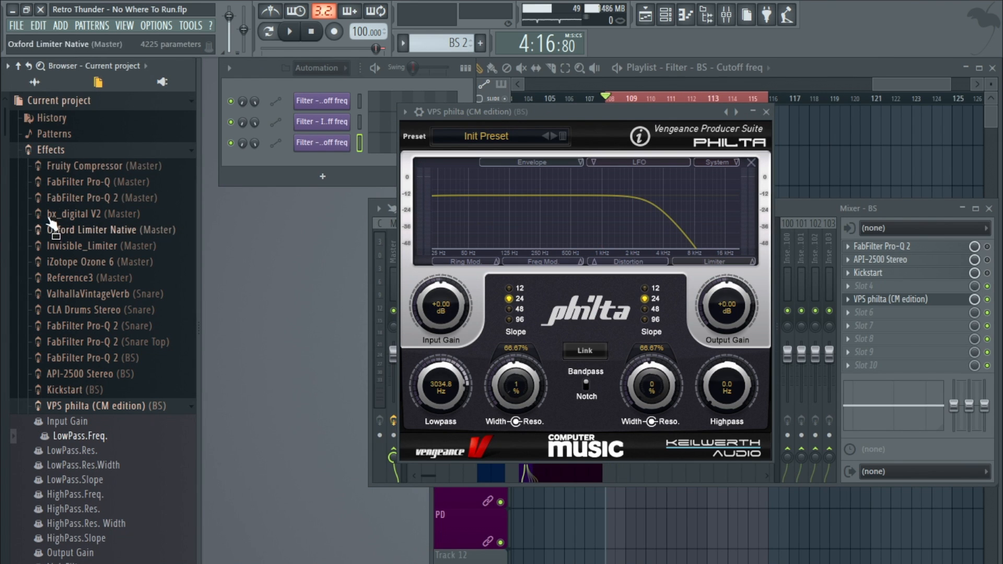
{"action": "scroll", "coordinate": [58, 235], "scroll_direction": "down", "scroll_amount": 4}
{"action": "mouse_move", "coordinate": [86, 261]}
{"action": "left_mouse_down"}
{"action": "mouse_move", "coordinate": [117, 276]}
{"action": "mouse_move", "coordinate": [52, 274]}
{"action": "mouse_move", "coordinate": [108, 267]}
{"action": "mouse_move", "coordinate": [62, 275]}
{"action": "mouse_move", "coordinate": [107, 276]}
{"action": "mouse_move", "coordinate": [100, 269]}
{"action": "left_mouse_up"}
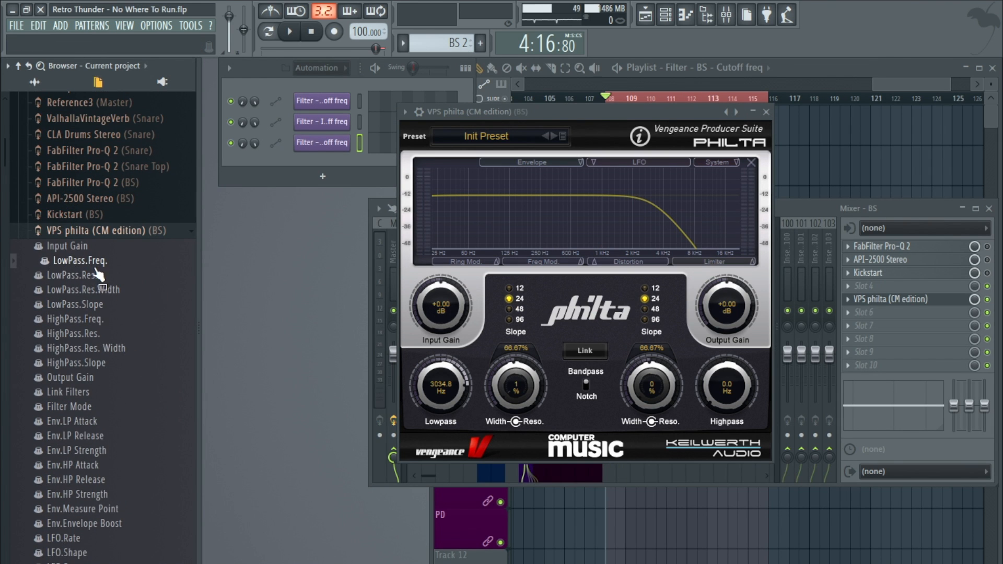
{"action": "right_click", "coordinate": [102, 260]}
{"action": "left_click", "coordinate": [136, 315]}
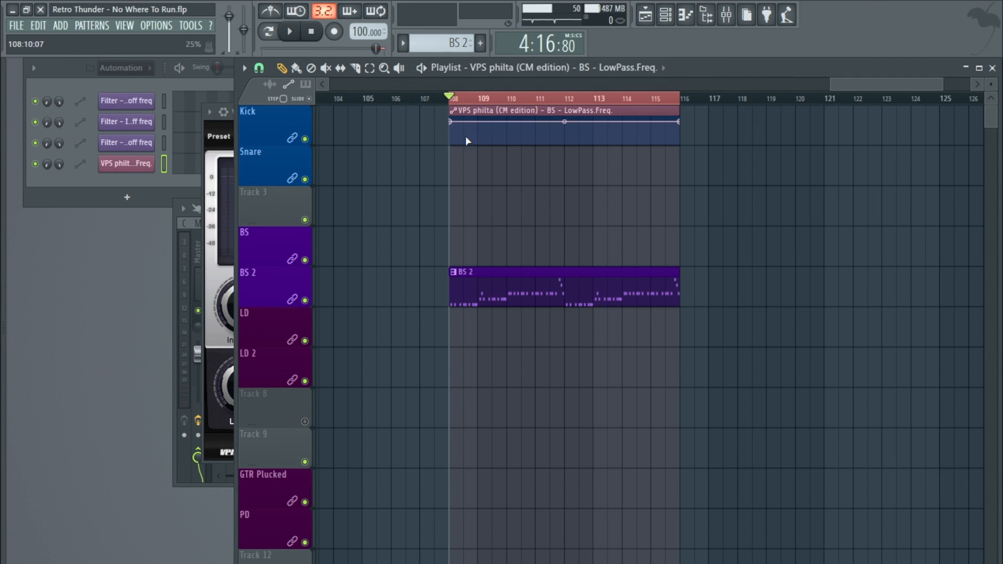
Play the section while lowering the LowPass.Freq automation's start point and adjusting the tension of the rising line
{"action": "key", "text": "space"}
{"action": "left_click_drag", "start_coordinate": [449, 122], "coordinate": [452, 138]}
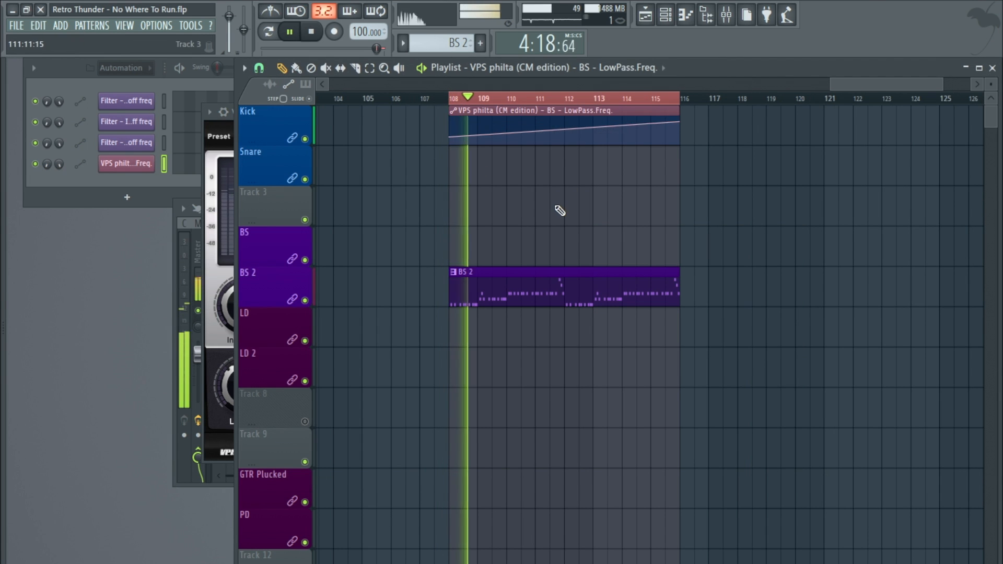
{"action": "left_click_drag", "start_coordinate": [564, 129], "coordinate": [577, 208]}
{"action": "left_click_drag", "start_coordinate": [564, 132], "coordinate": [564, 127]}
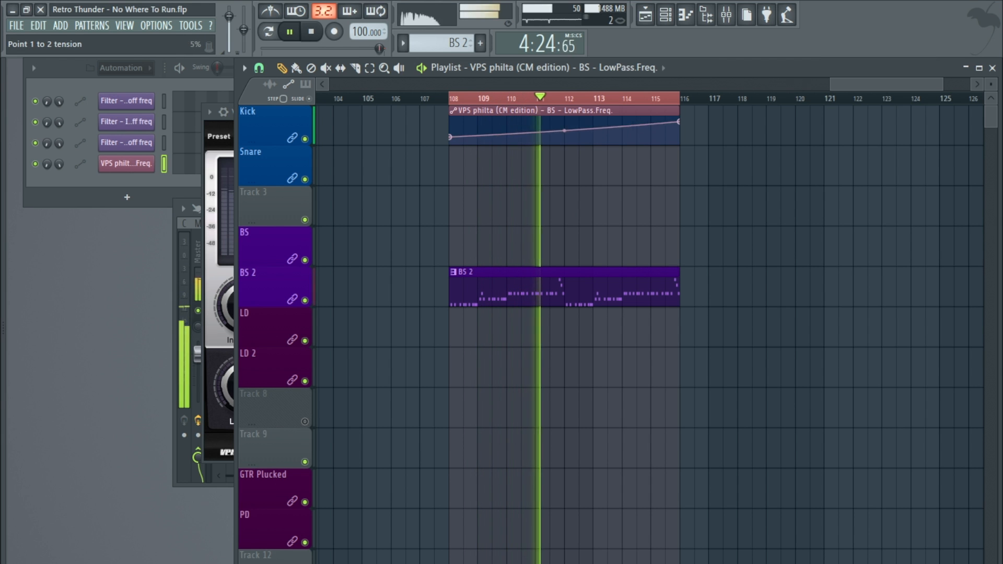
Delete the LowPass.Freq automation clip and the BS 2 clip at bar 108, and select the first LD cutoff clip
{"action": "right_click", "coordinate": [500, 124]}
{"action": "right_click", "coordinate": [546, 285]}
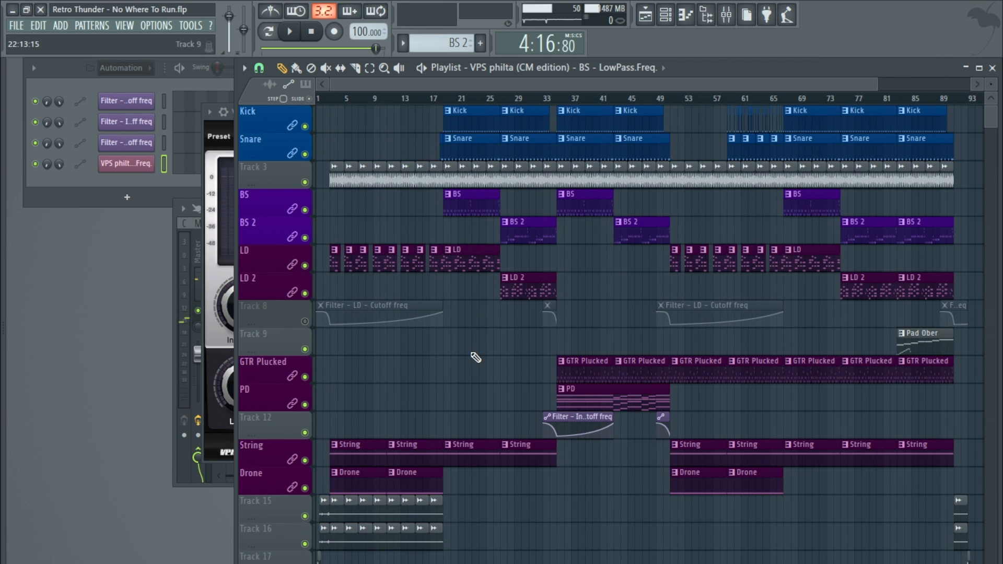
{"action": "left_click", "coordinate": [349, 308]}
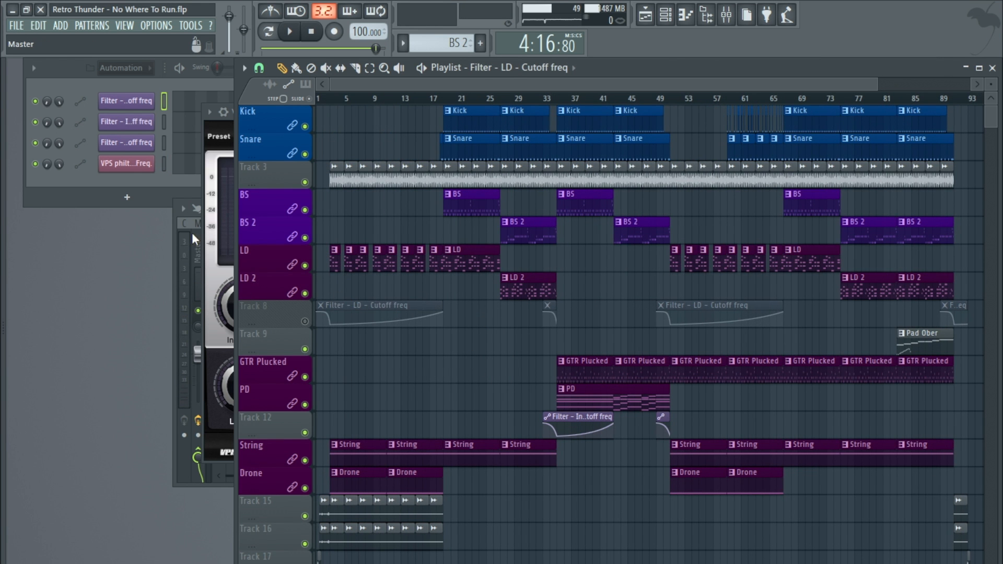
Close the VPS Philta window and the mixer
{"action": "left_click", "coordinate": [207, 267]}
{"action": "left_click", "coordinate": [569, 111]}
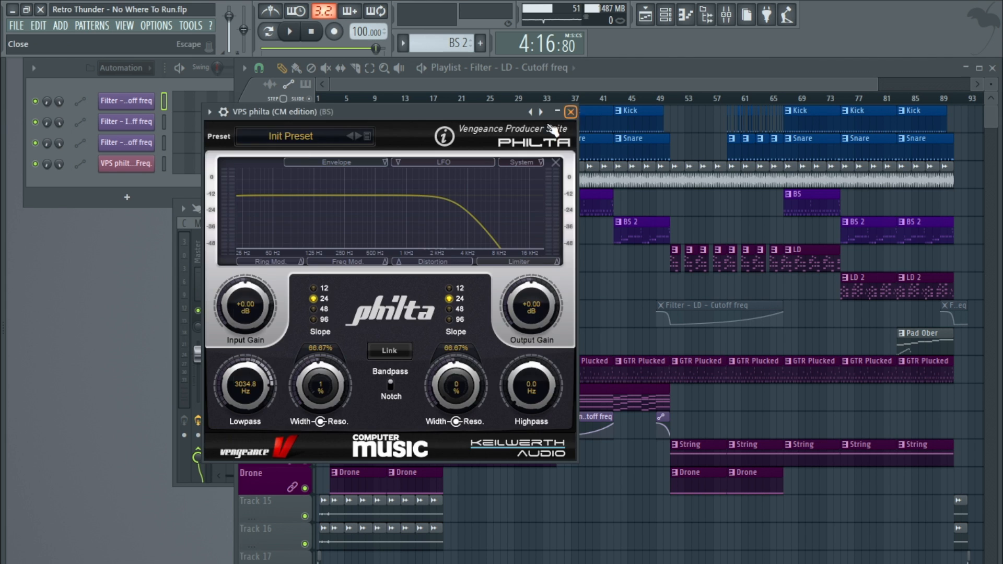
{"action": "left_click", "coordinate": [197, 210]}
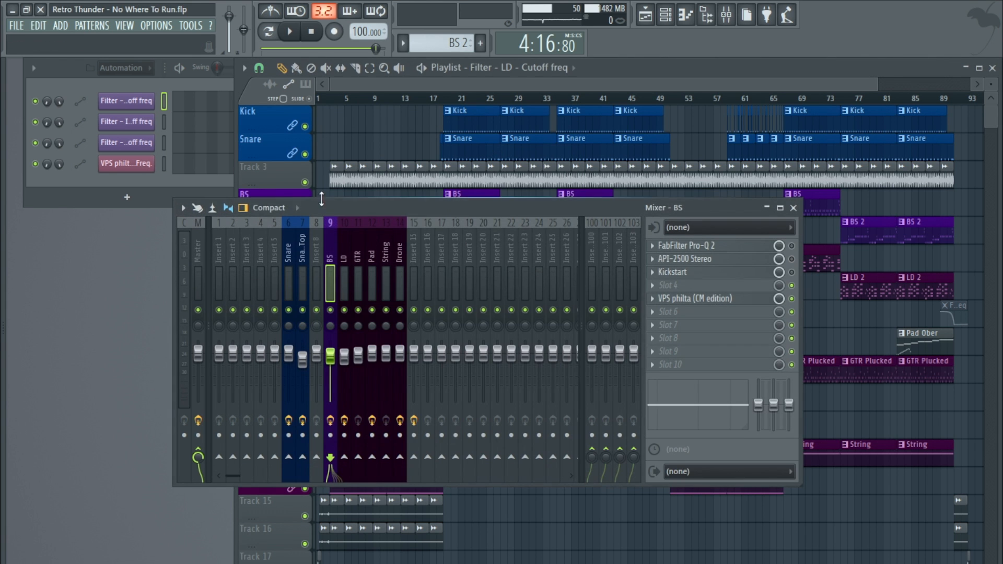
{"action": "left_click", "coordinate": [786, 205]}
Add points to the first LD Cutoff freq automation clip on Track 8, forming peaks and dips between bars 4 and 11
{"action": "left_click", "coordinate": [457, 253]}
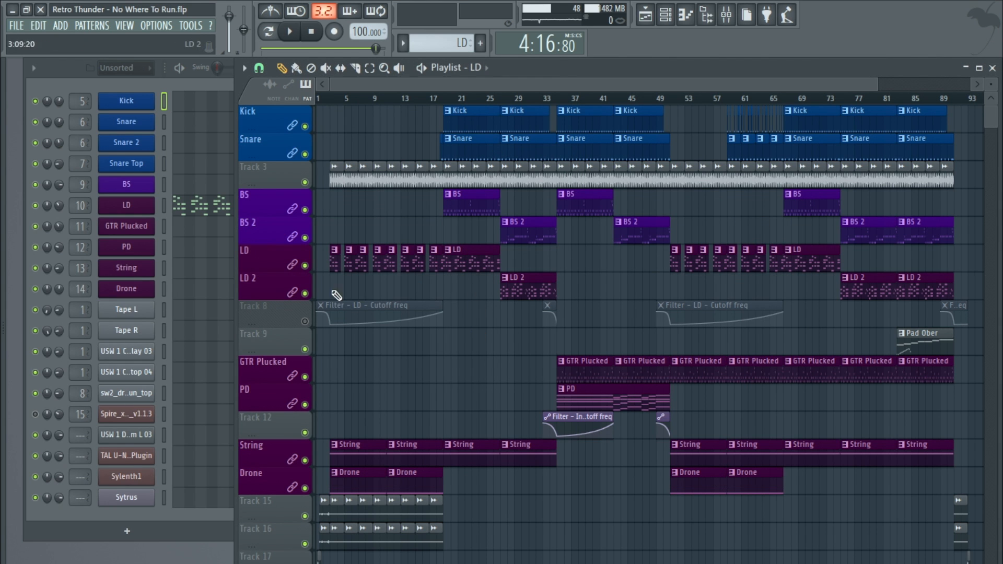
{"action": "scroll", "coordinate": [324, 291], "scroll_direction": "up", "scroll_amount": 6}
{"action": "scroll", "coordinate": [324, 290], "scroll_direction": "up", "scroll_amount": 3}
{"action": "right_click", "coordinate": [412, 326]}
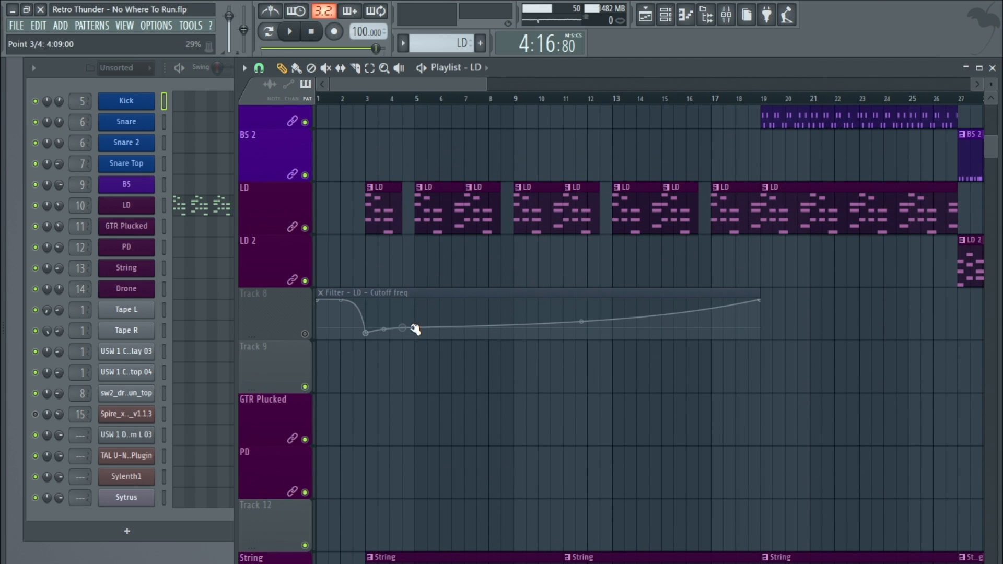
{"action": "right_click", "coordinate": [434, 307]}
{"action": "right_click", "coordinate": [446, 332]}
{"action": "right_click", "coordinate": [472, 318]}
{"action": "right_click", "coordinate": [495, 306]}
{"action": "right_click", "coordinate": [509, 333]}
{"action": "left_click_drag", "start_coordinate": [631, 325], "coordinate": [597, 299]}
Move the LD clip at bar 19 to bar 3 on the LD 2 track and delete the other LD clips before it
{"action": "mouse_move", "coordinate": [817, 211]}
{"action": "left_mouse_down"}
{"action": "mouse_move", "coordinate": [486, 286]}
{"action": "mouse_move", "coordinate": [425, 286]}
{"action": "left_mouse_up"}
{"action": "right_click", "coordinate": [393, 216]}
{"action": "scroll", "coordinate": [522, 211], "scroll_direction": "down", "scroll_amount": 1}
{"action": "scroll", "coordinate": [414, 207], "scroll_direction": "down", "scroll_amount": 1}
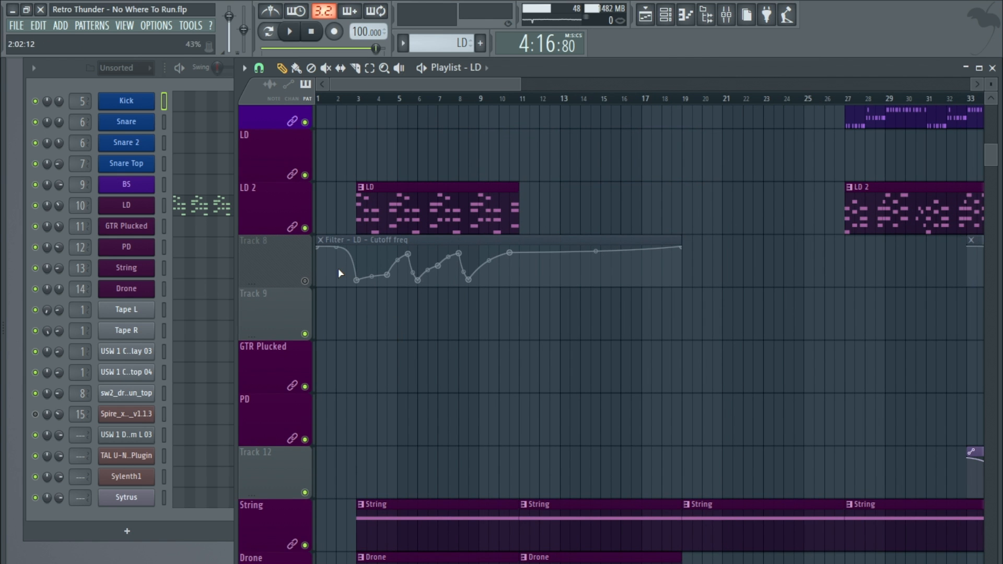
Copy the LD clip at bar 3 from the LD 2 track down to Track 9 and make the copy unique
{"action": "left_click_drag", "start_coordinate": [416, 206], "coordinate": [421, 319]}
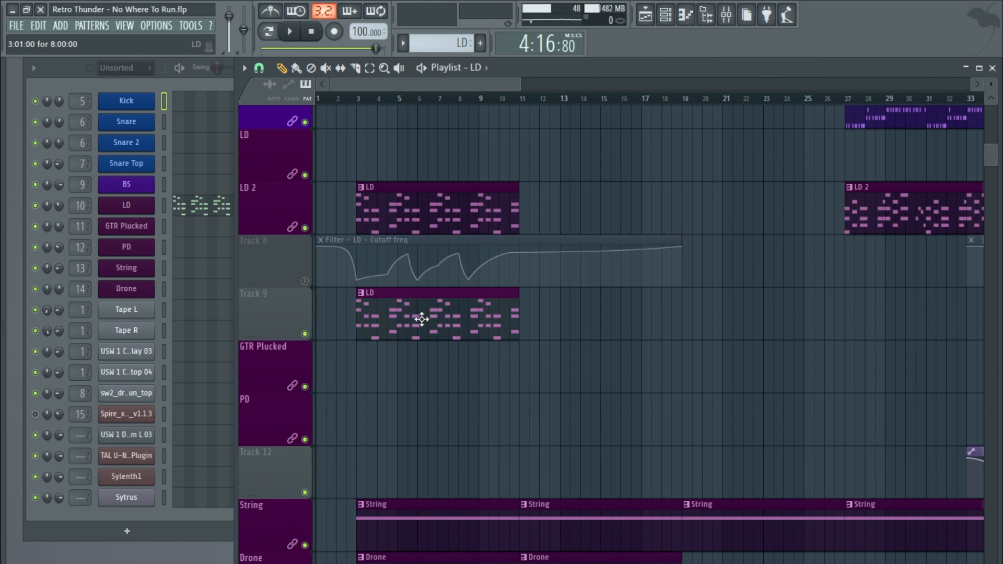
{"action": "left_click", "coordinate": [360, 293]}
{"action": "left_click", "coordinate": [383, 383]}
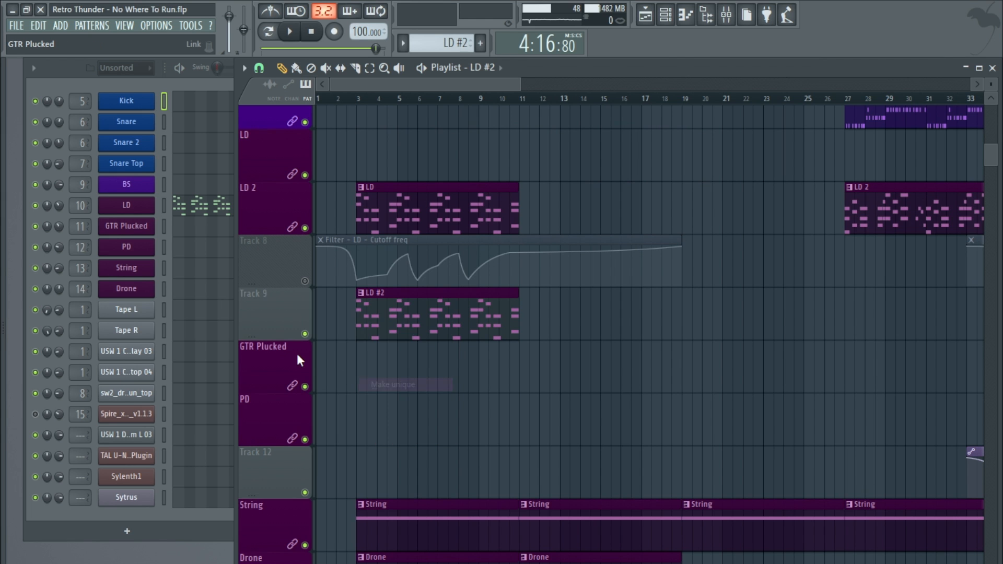
Insert an empty track above GTR Plucked, and try a copy of the LD Cutoff freq automation clip on it
{"action": "right_click", "coordinate": [299, 359]}
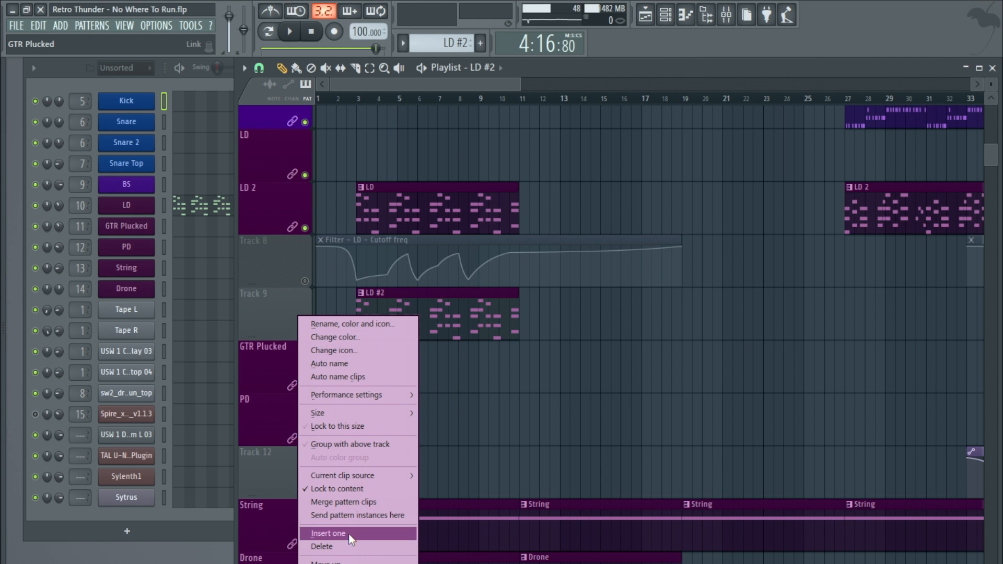
{"action": "left_click", "coordinate": [328, 533]}
{"action": "left_click_drag", "start_coordinate": [369, 240], "coordinate": [369, 346]}
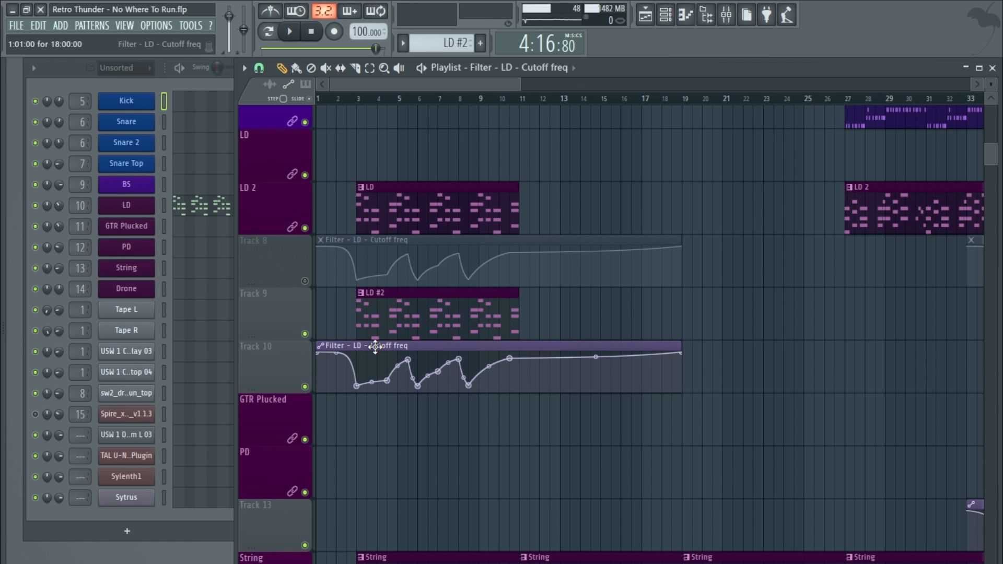
{"action": "right_click", "coordinate": [376, 350]}
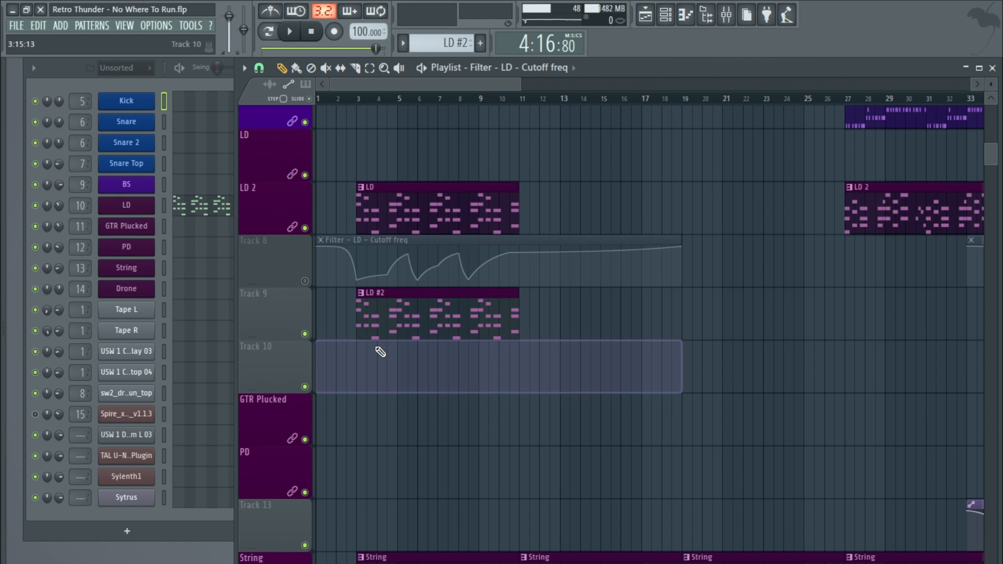
Create an automation clip for the LD channel's panning, remove it from bar 108 and place it at bar 1 on Track 10
{"action": "right_click", "coordinate": [47, 208]}
{"action": "left_click", "coordinate": [86, 299]}
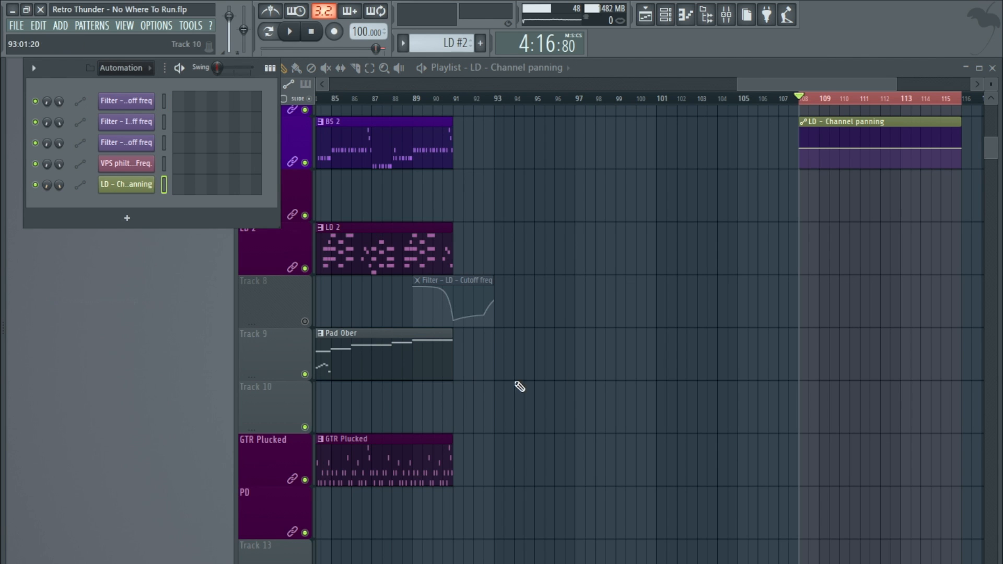
{"action": "right_click", "coordinate": [842, 124]}
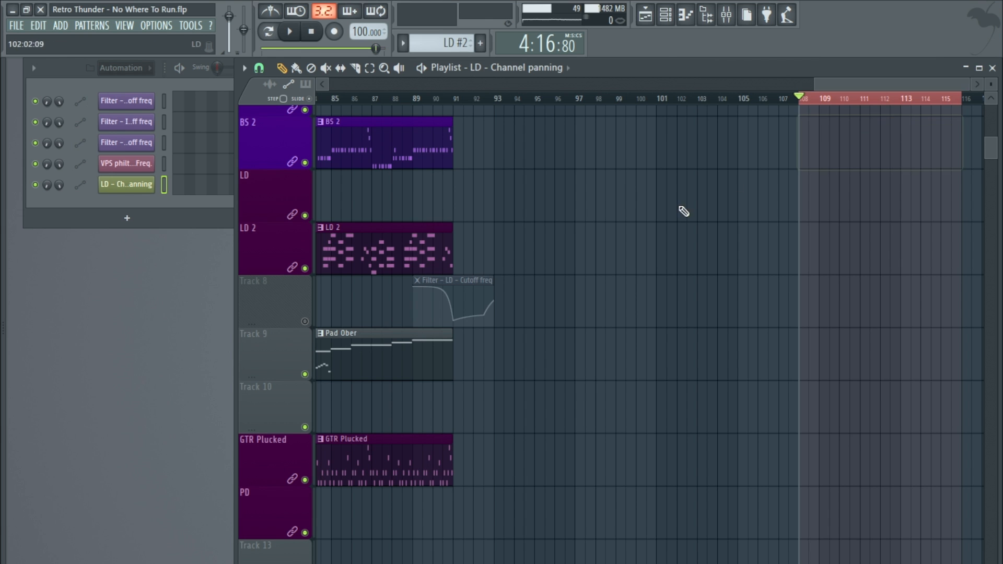
{"action": "scroll", "coordinate": [593, 349], "scroll_direction": "down", "scroll_amount": 6}
{"action": "scroll", "coordinate": [329, 378], "scroll_direction": "up", "scroll_amount": 6}
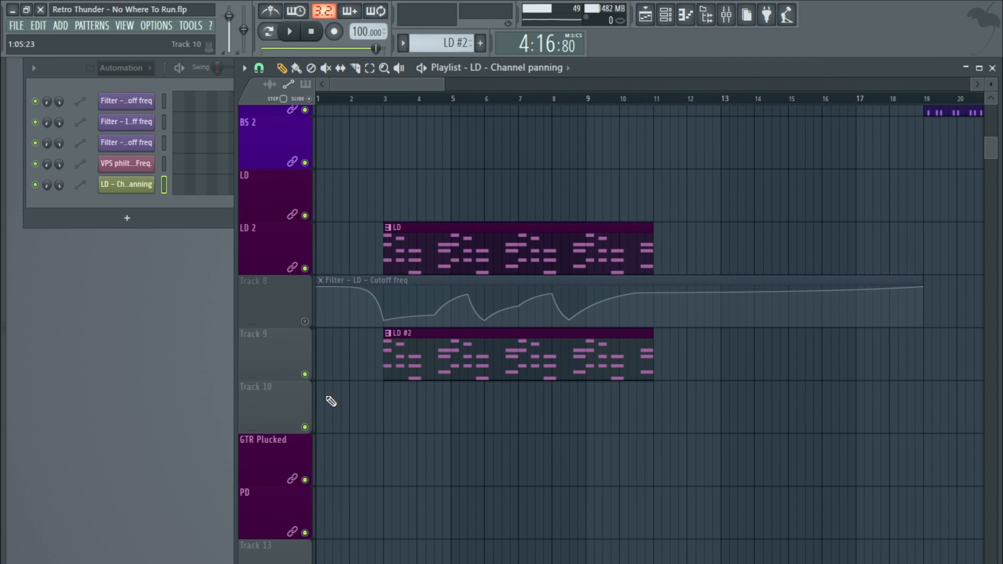
{"action": "left_click", "coordinate": [322, 394]}
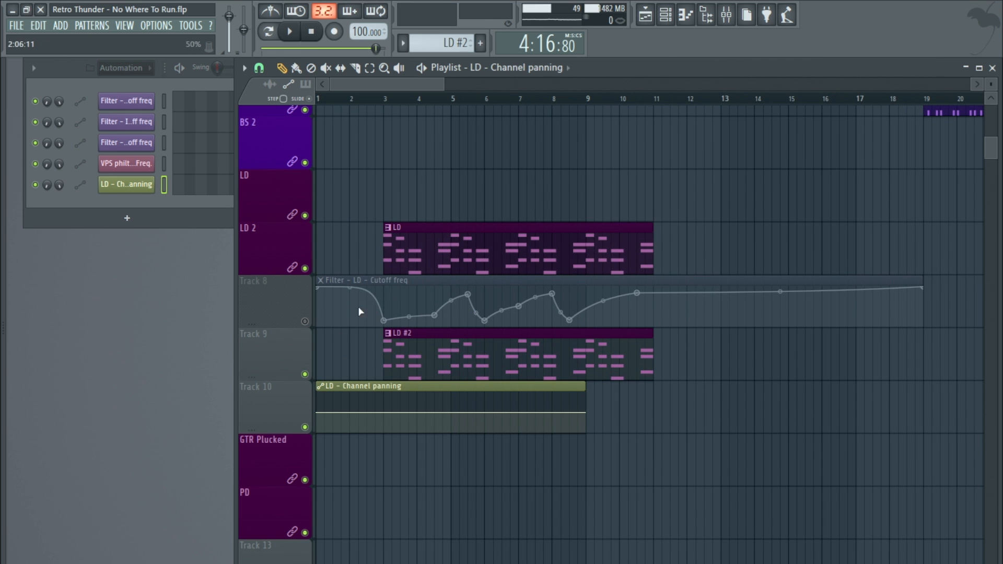
Copy the articulator state of the LD Cutoff freq automation clip on Track 8
{"action": "left_click", "coordinate": [358, 280]}
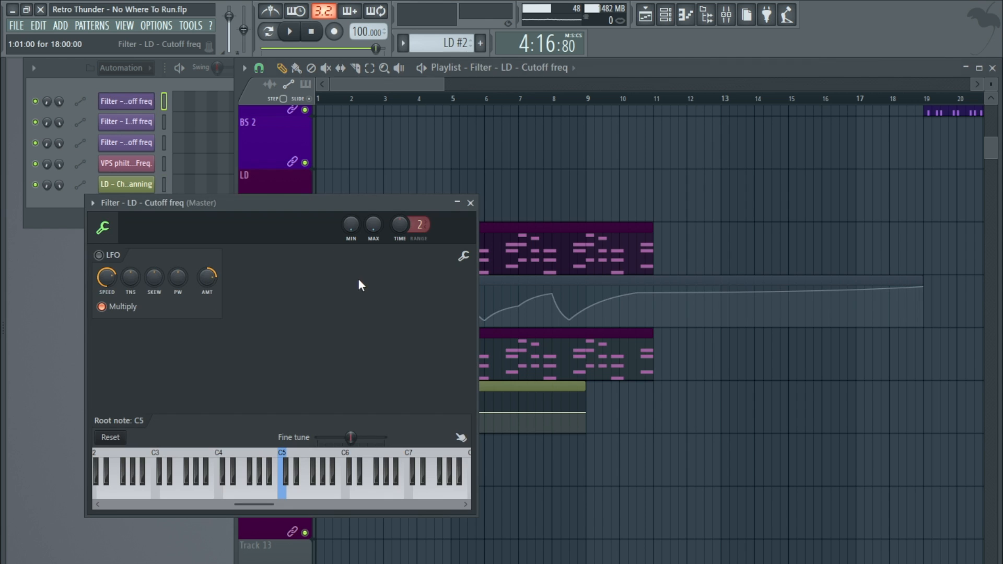
{"action": "left_click", "coordinate": [92, 203]}
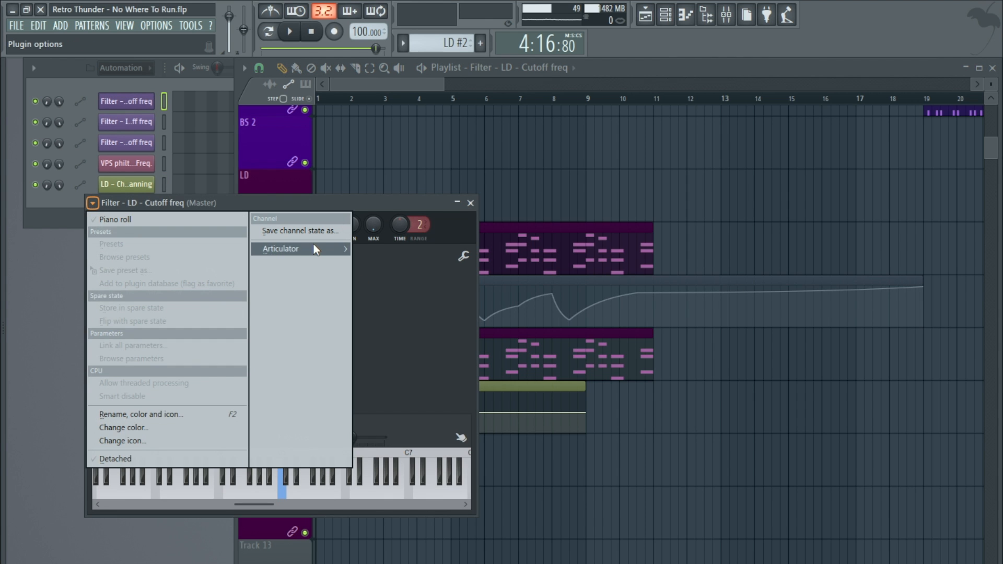
{"action": "mouse_move", "coordinate": [312, 242]}
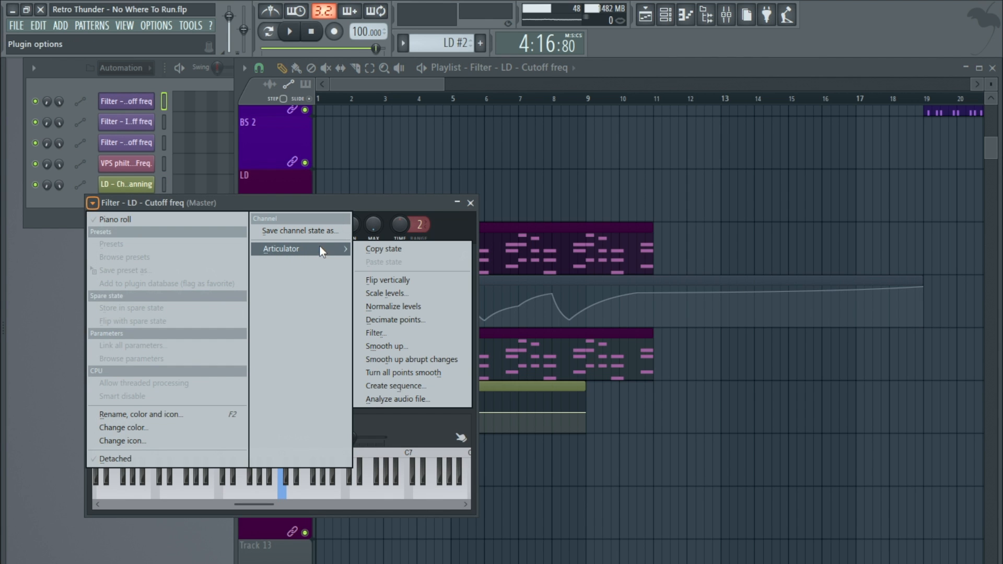
{"action": "left_click", "coordinate": [389, 250]}
{"action": "left_click", "coordinate": [470, 202]}
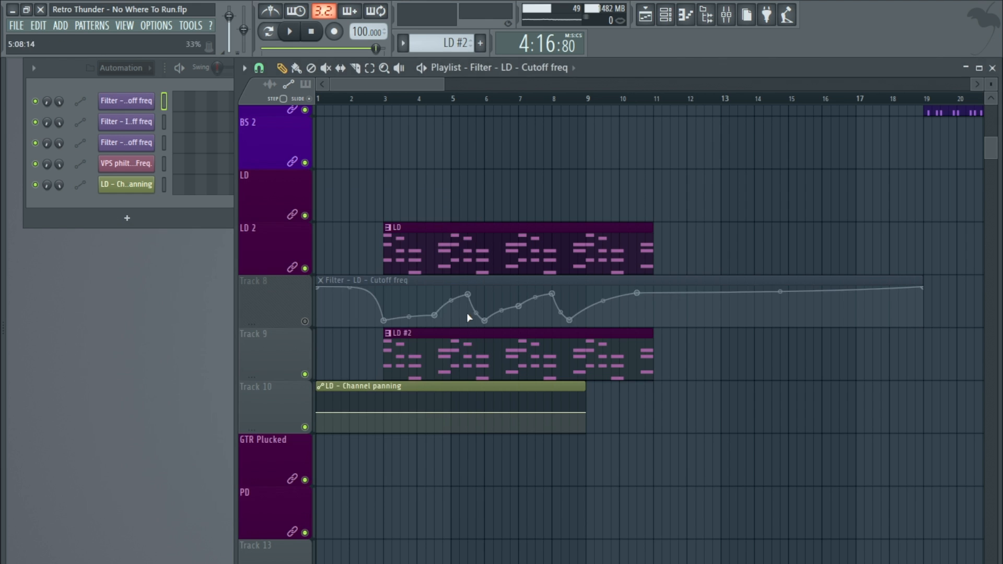
Paste the copied articulator state into the LD Channel panning automation clip on Track 10
{"action": "left_click", "coordinate": [466, 388]}
{"action": "left_click", "coordinate": [93, 204]}
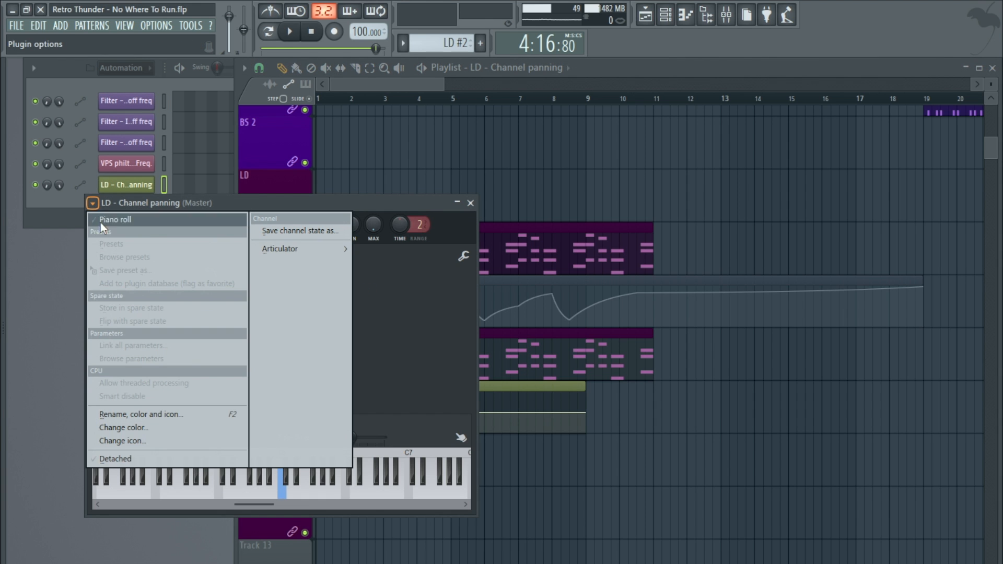
{"action": "mouse_move", "coordinate": [299, 248]}
{"action": "left_click", "coordinate": [371, 264]}
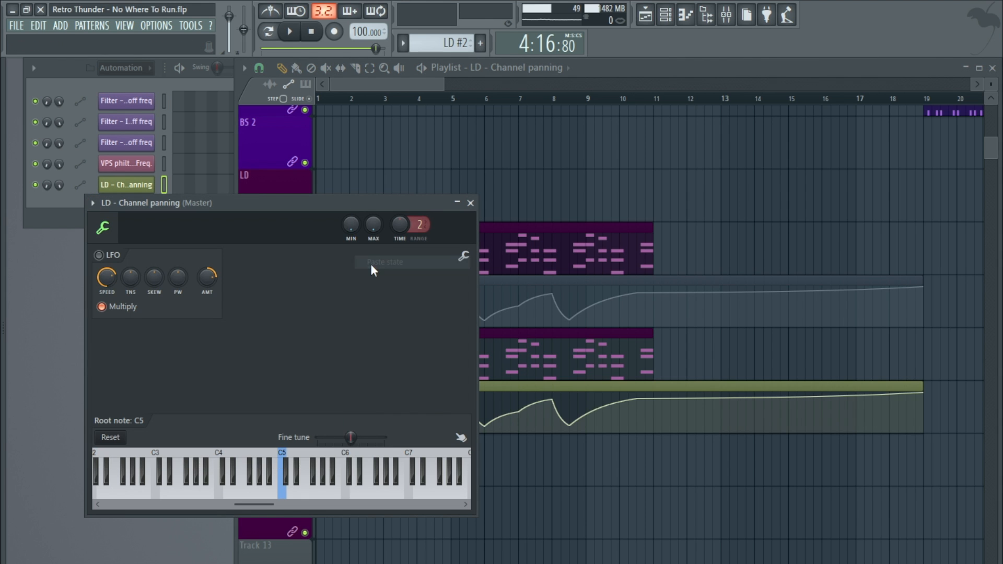
{"action": "right_click", "coordinate": [694, 156]}
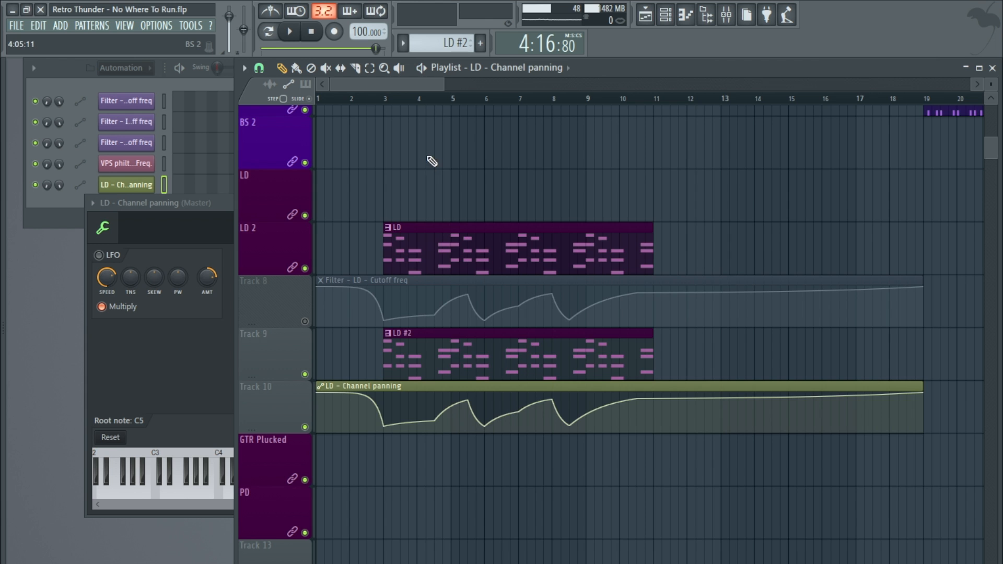
{"action": "scroll", "coordinate": [439, 167], "scroll_direction": "down", "scroll_amount": 4, "text": "ctrl"}
{"action": "scroll", "coordinate": [441, 168], "scroll_direction": "down", "scroll_amount": 3, "text": "alt"}
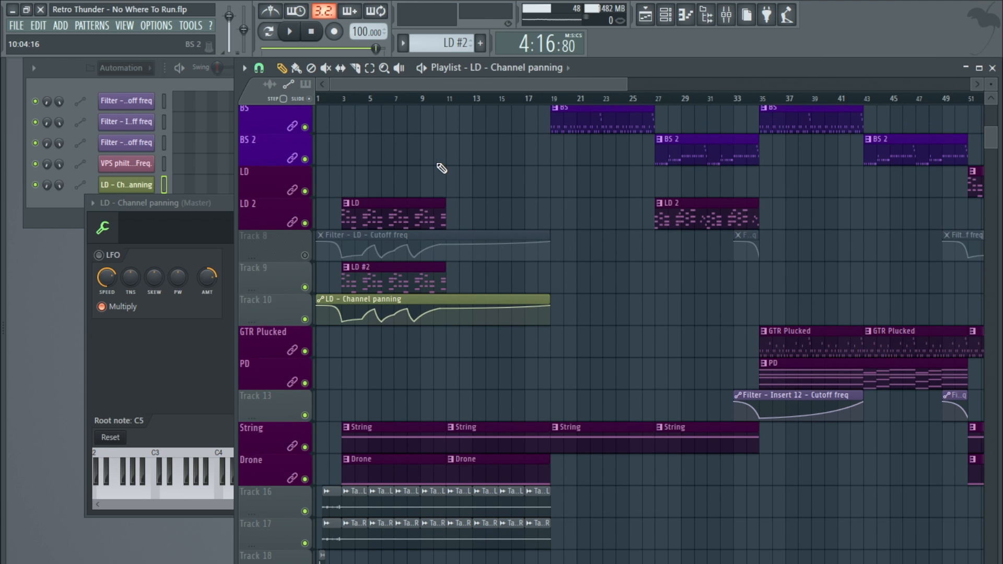
{"action": "scroll", "coordinate": [442, 167], "scroll_direction": "up", "scroll_amount": 3}
{"action": "scroll", "coordinate": [441, 168], "scroll_direction": "down", "scroll_amount": 3, "text": "ctrl"}
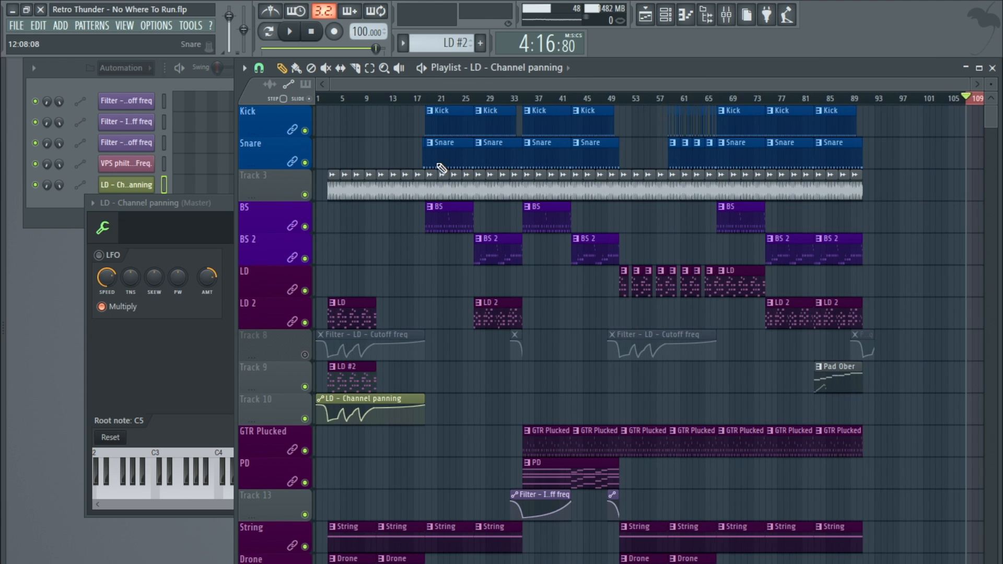